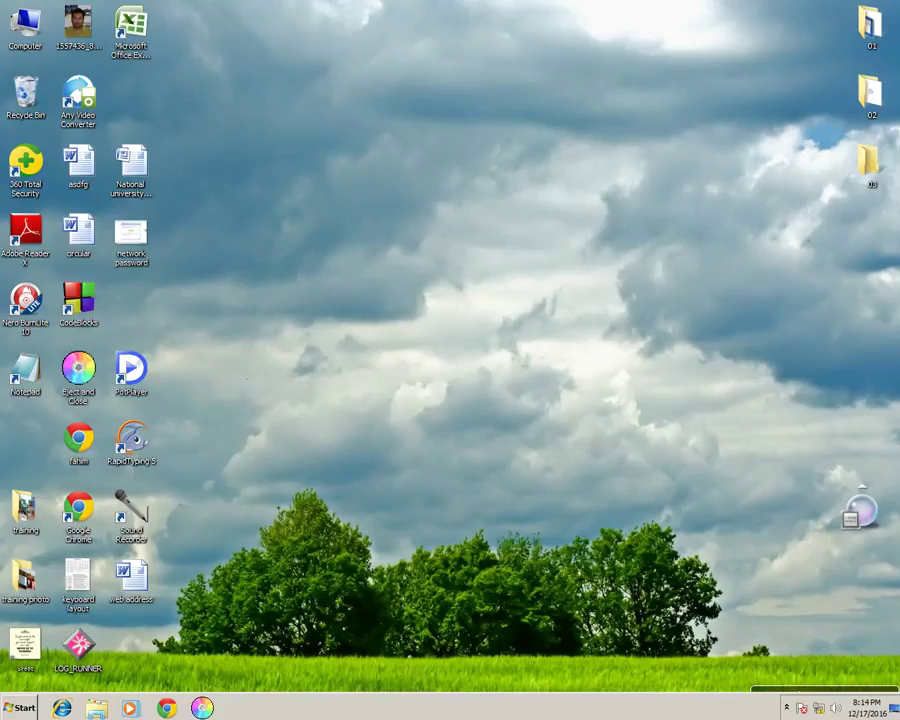
Step: Create a desktop shortcut for Microsoft Office Word 2007 from its entry in the Microsoft Office program group
{"action": "left_click", "coordinate": [25, 710]}
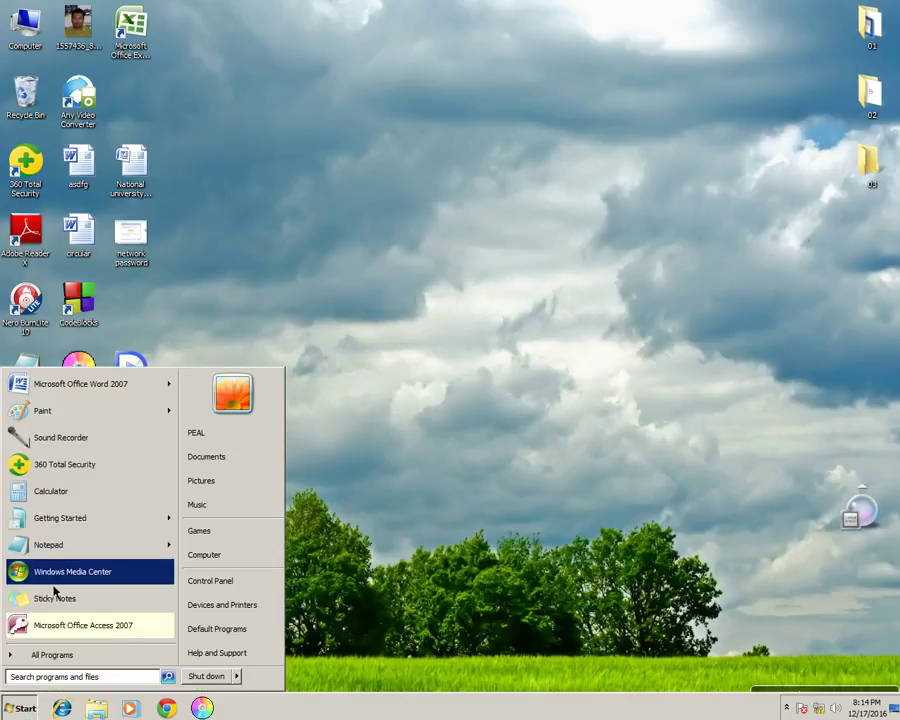
{"action": "left_click", "coordinate": [55, 652]}
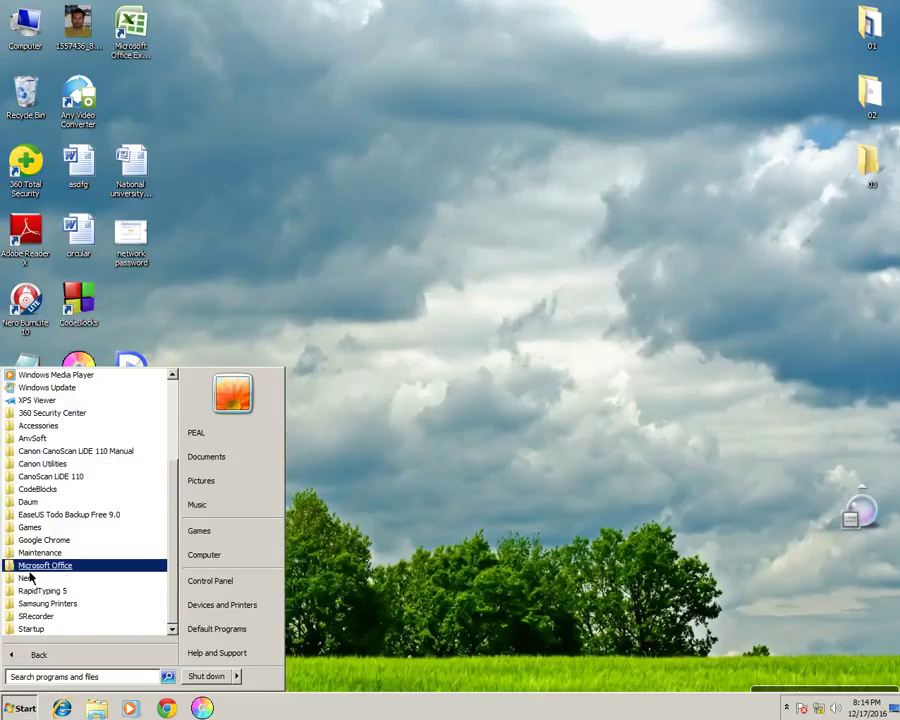
{"action": "left_click", "coordinate": [52, 577]}
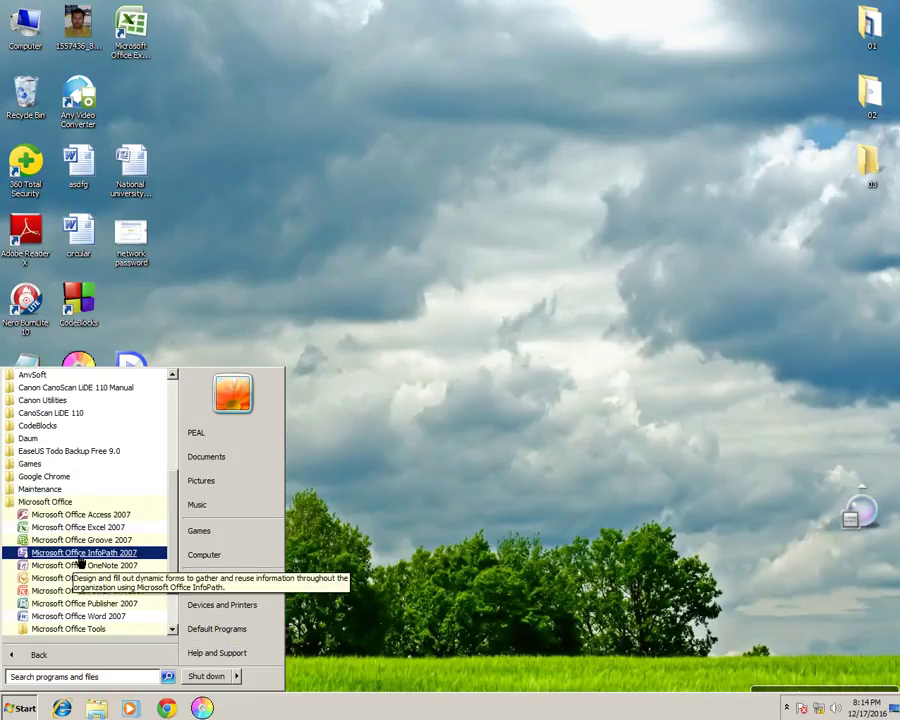
{"action": "right_click", "coordinate": [119, 621]}
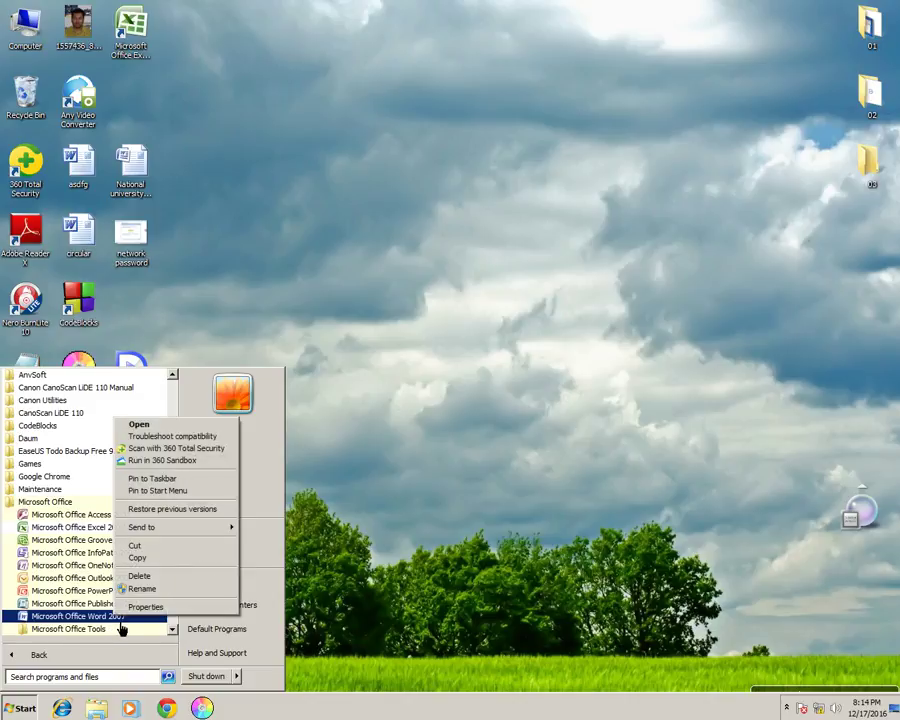
{"action": "mouse_move", "coordinate": [155, 538]}
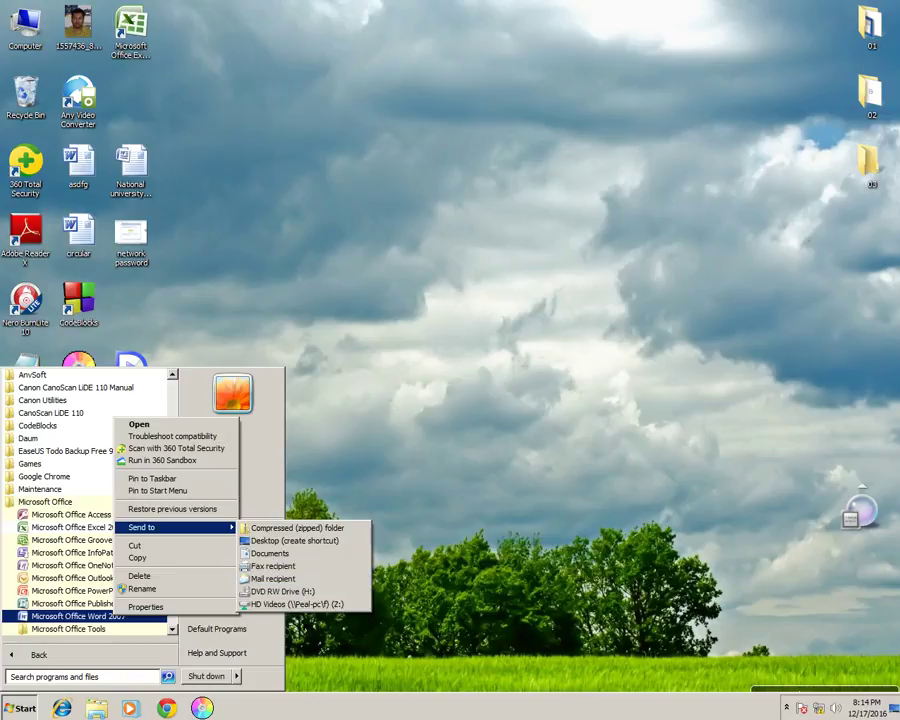
{"action": "left_click", "coordinate": [330, 551]}
{"action": "left_click", "coordinate": [458, 532]}
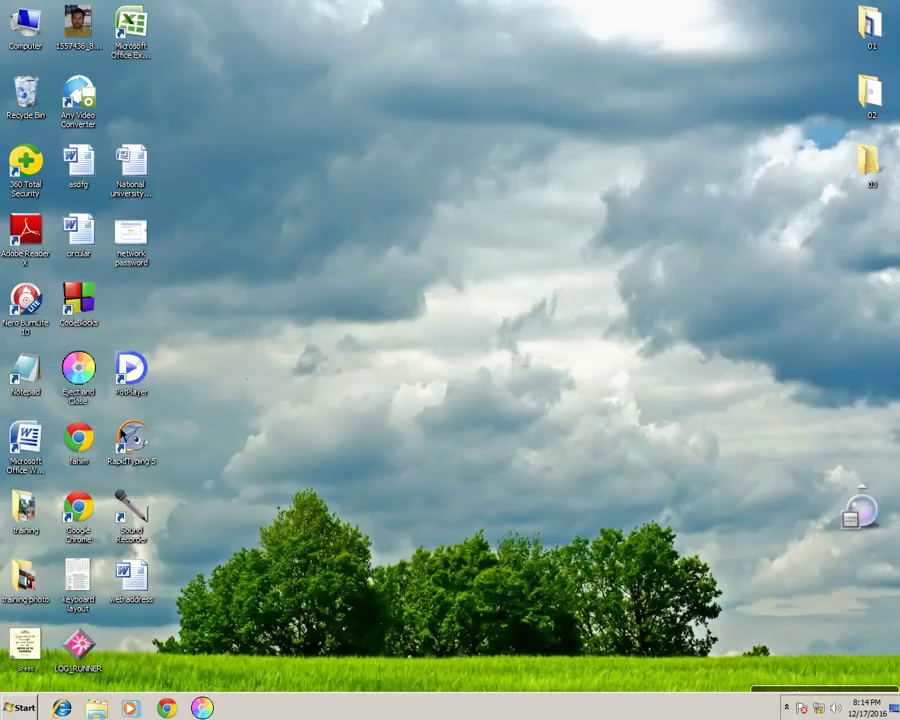
{"action": "left_click", "coordinate": [26, 450]}
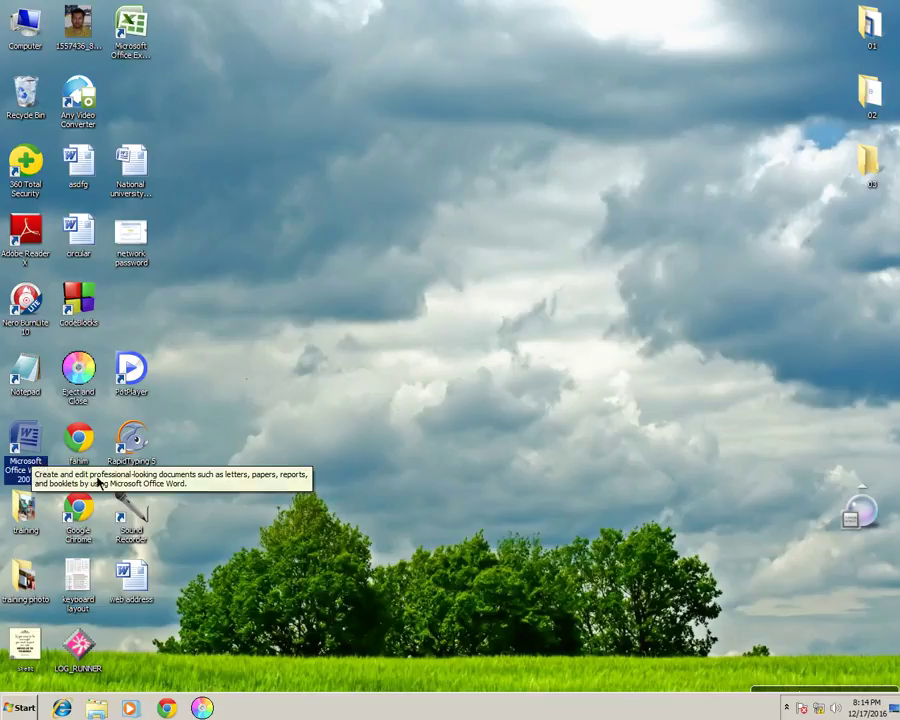
{"action": "left_click", "coordinate": [28, 706]}
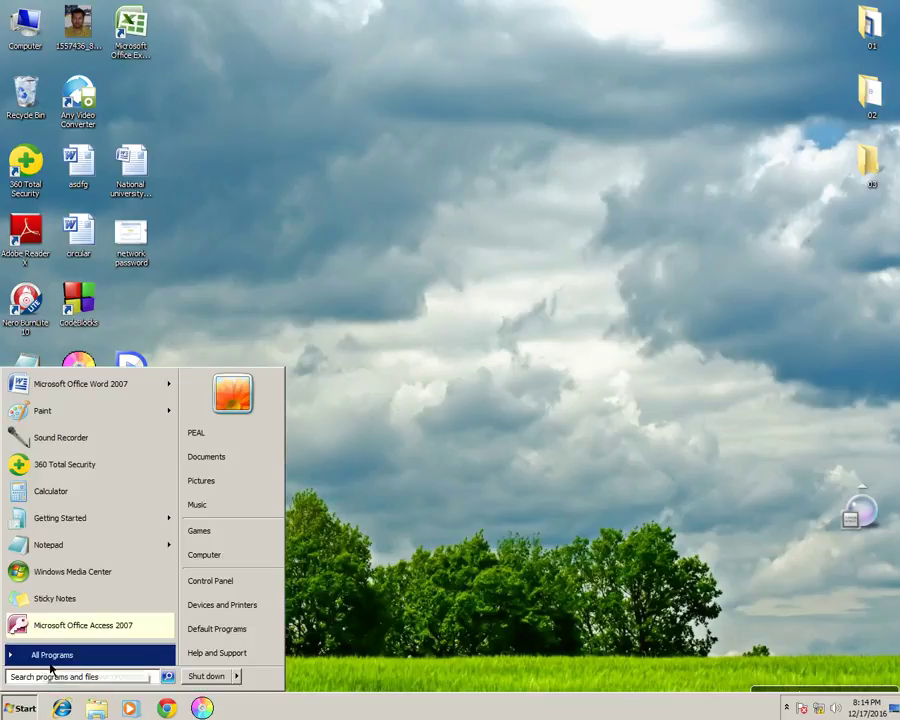
{"action": "left_click", "coordinate": [44, 655]}
{"action": "left_click", "coordinate": [60, 563]}
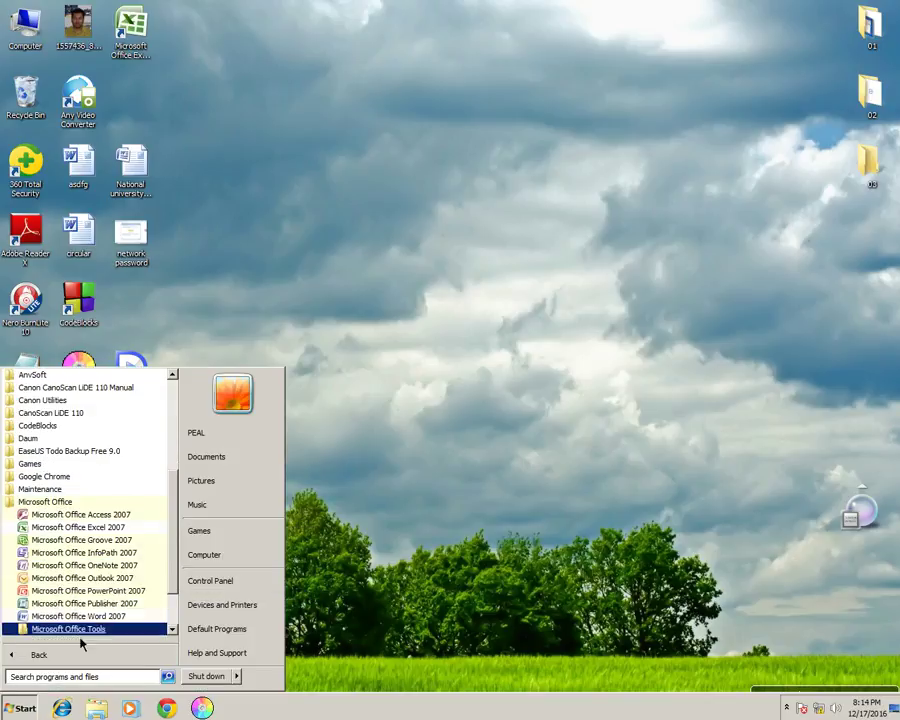
{"action": "left_click", "coordinate": [450, 490]}
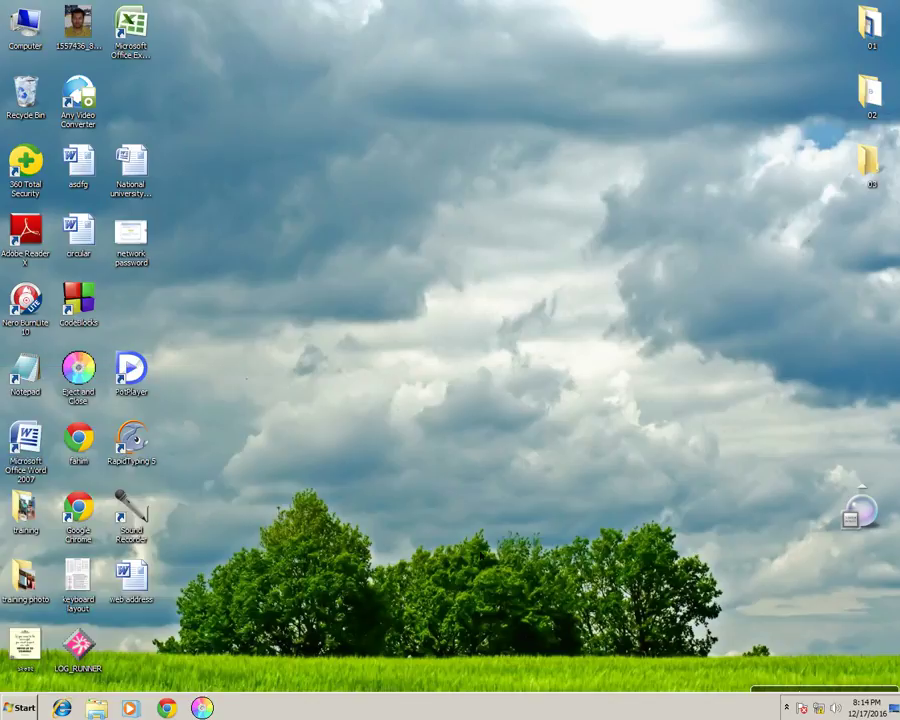
Step: Launch Microsoft Office Word 2007 from the desktop shortcut and set the blank document's font size to 36
{"action": "double_click", "coordinate": [27, 448]}
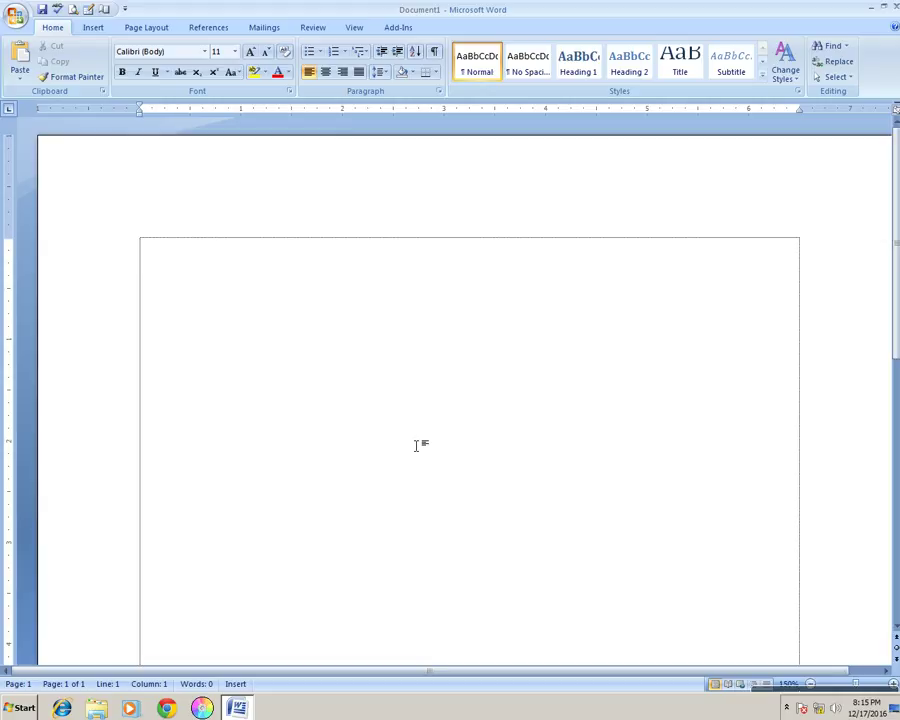
{"action": "key", "text": "ctrl+bracketright"}
{"action": "key", "text": "ctrl+bracketright"}
{"action": "key", "text": "ctrl+bracketright"}
{"action": "key", "text": "ctrl+bracketright"}
{"action": "left_click", "coordinate": [235, 51]}
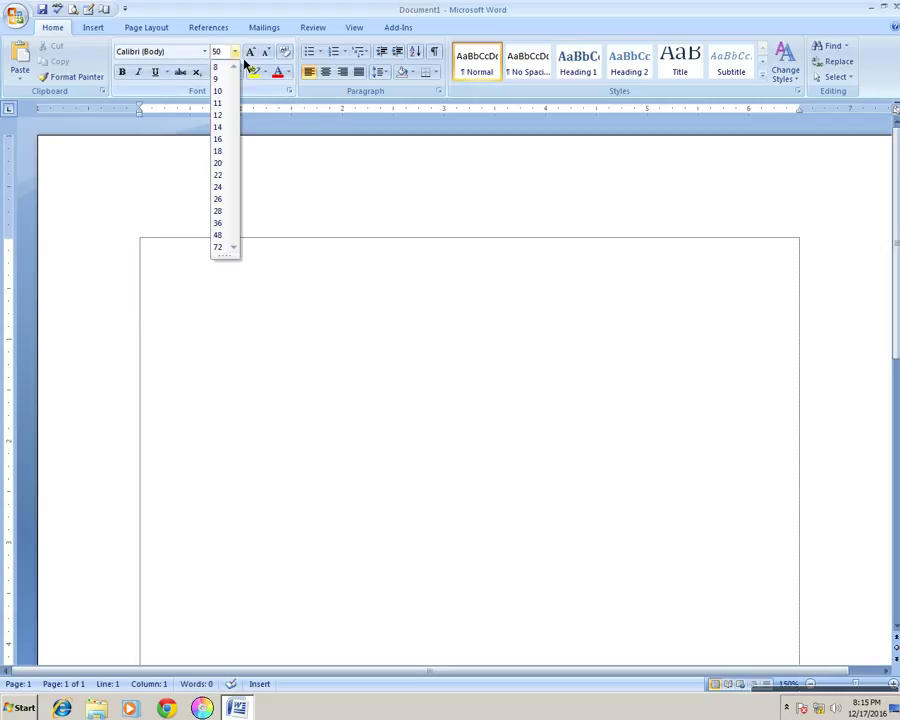
{"action": "left_click", "coordinate": [229, 224]}
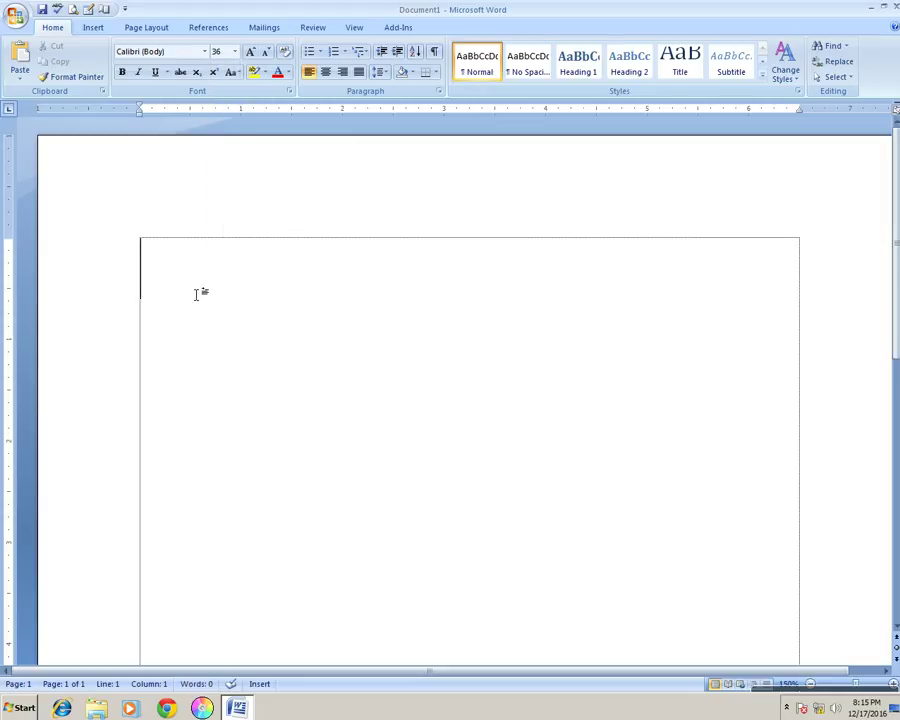
Step: Write the sentence "Bangladesh is a beautiful country." at the start of the page
{"action": "type", "text": "B"}
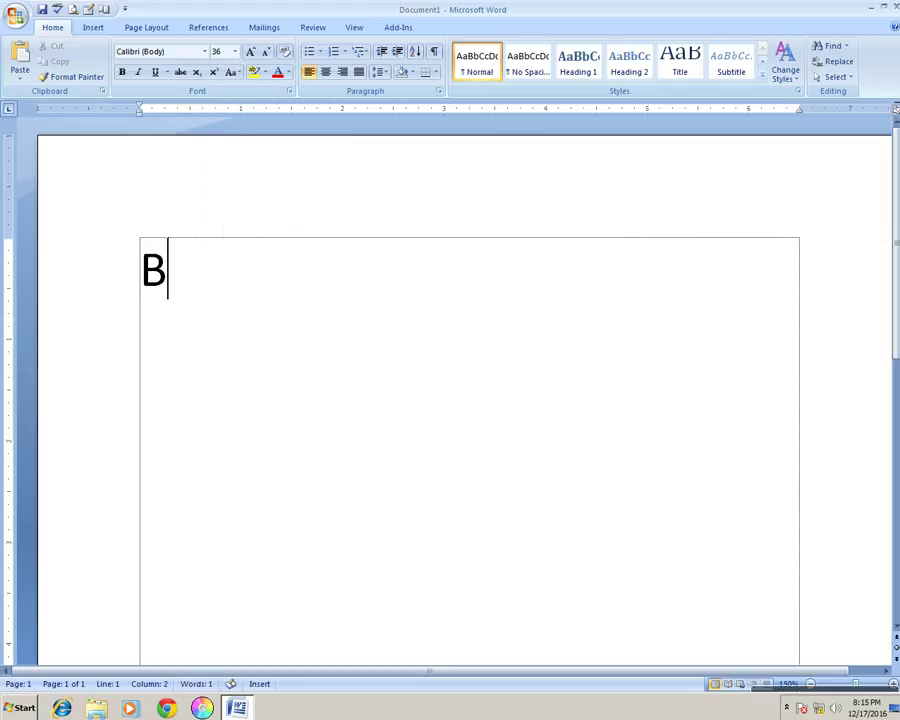
{"action": "type", "text": "angl"}
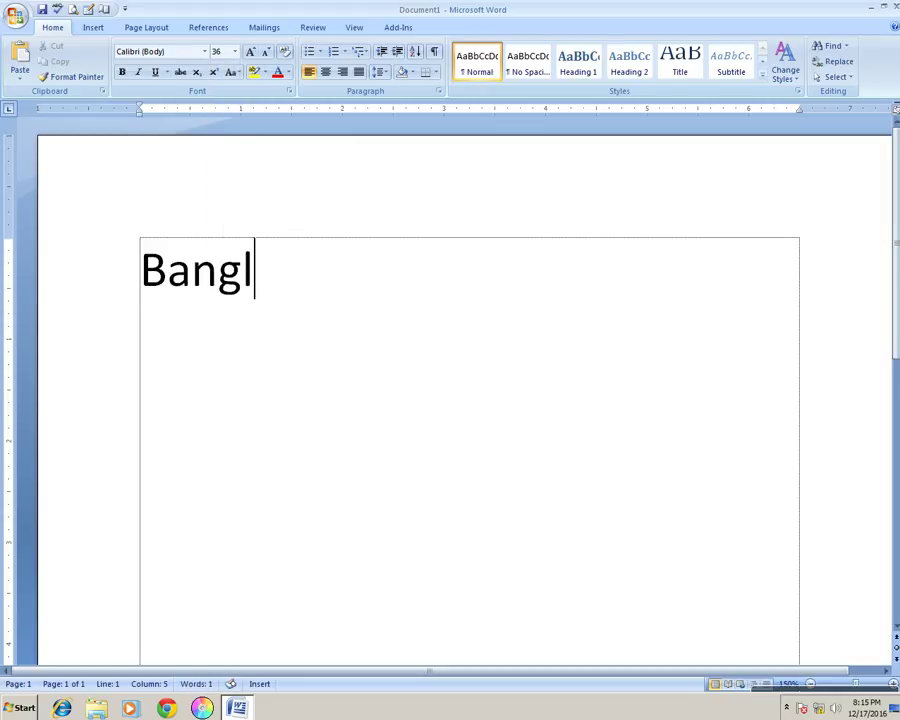
{"action": "type", "text": "adesh is"}
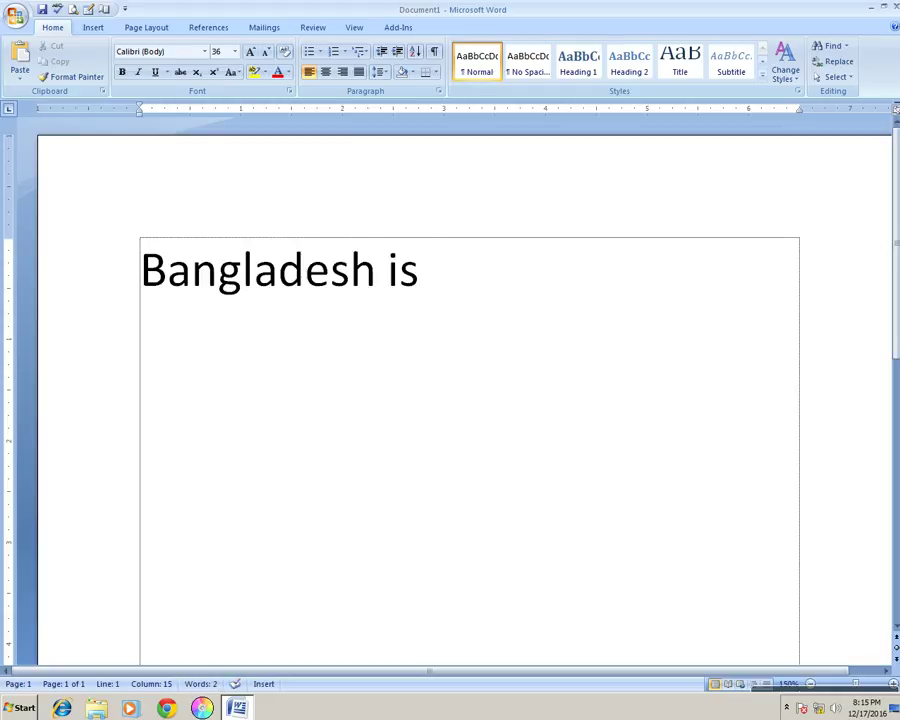
{"action": "type", "text": " a b"}
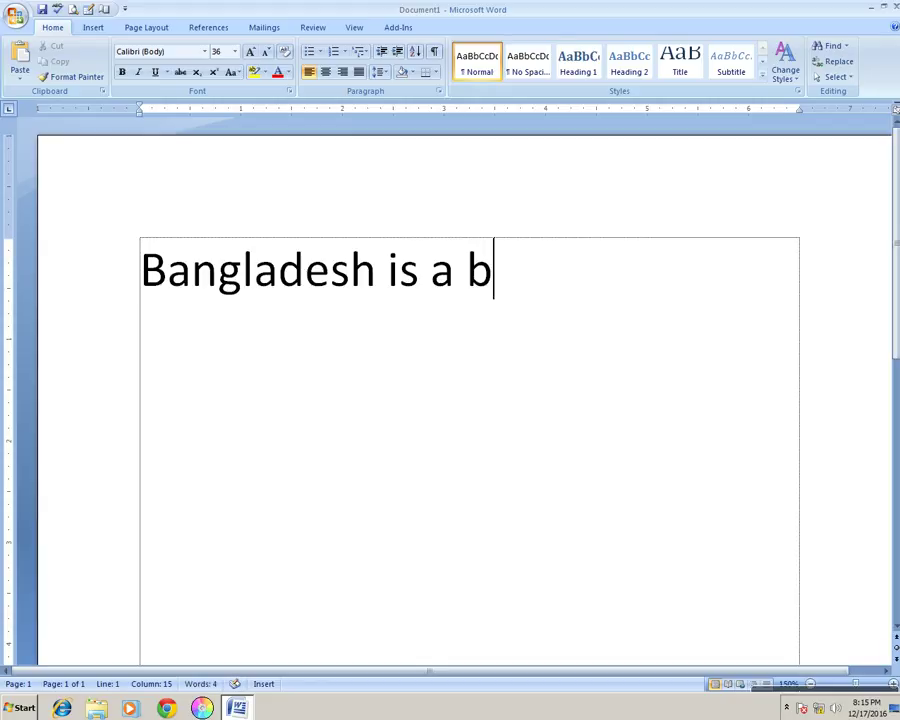
{"action": "type", "text": "eauti"}
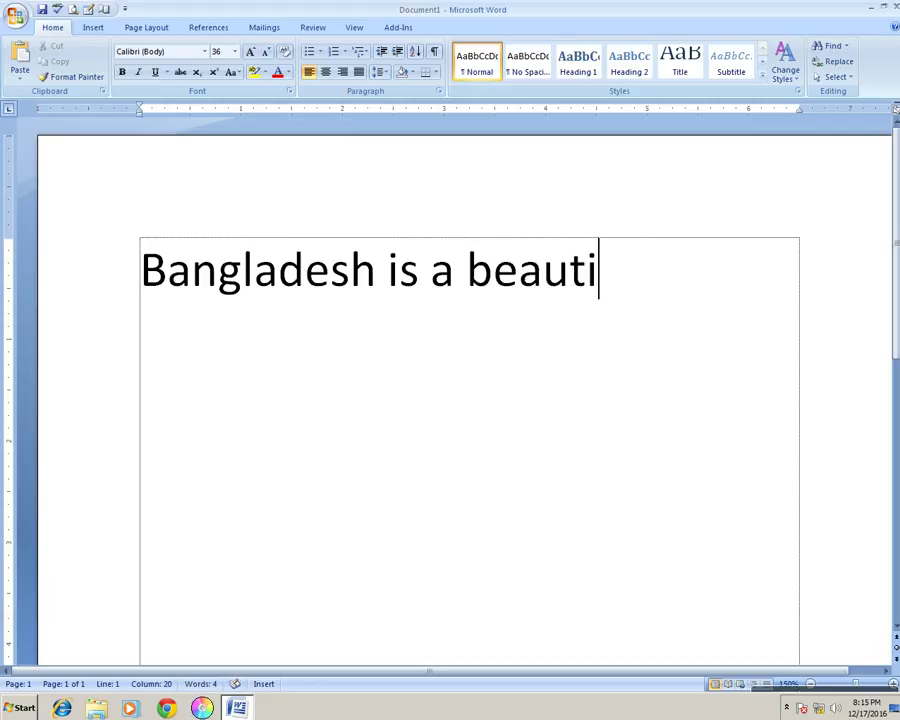
{"action": "type", "text": "ful c"}
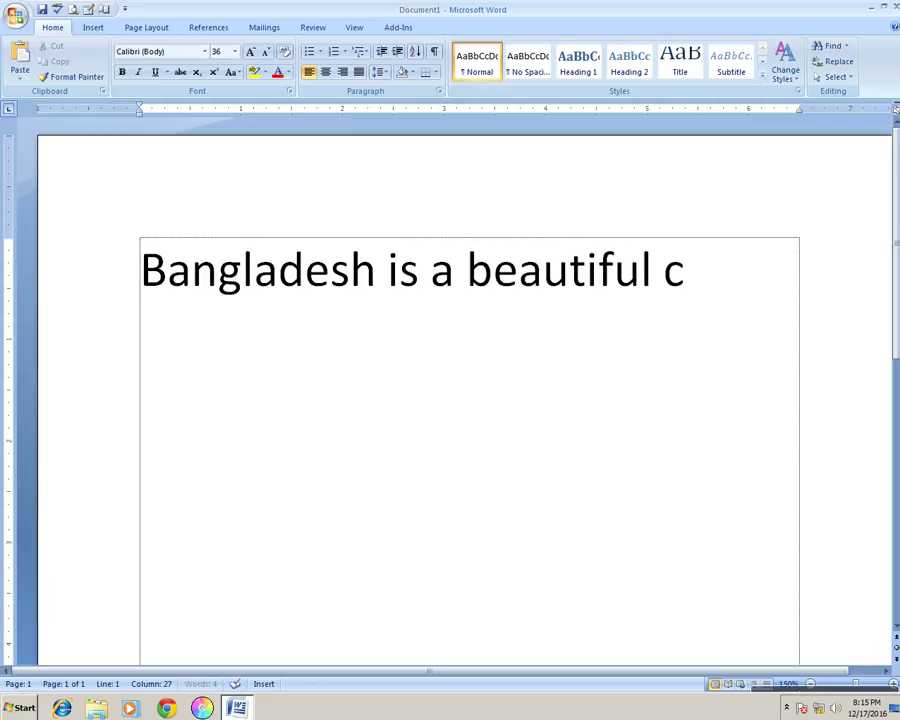
{"action": "type", "text": "ountr"}
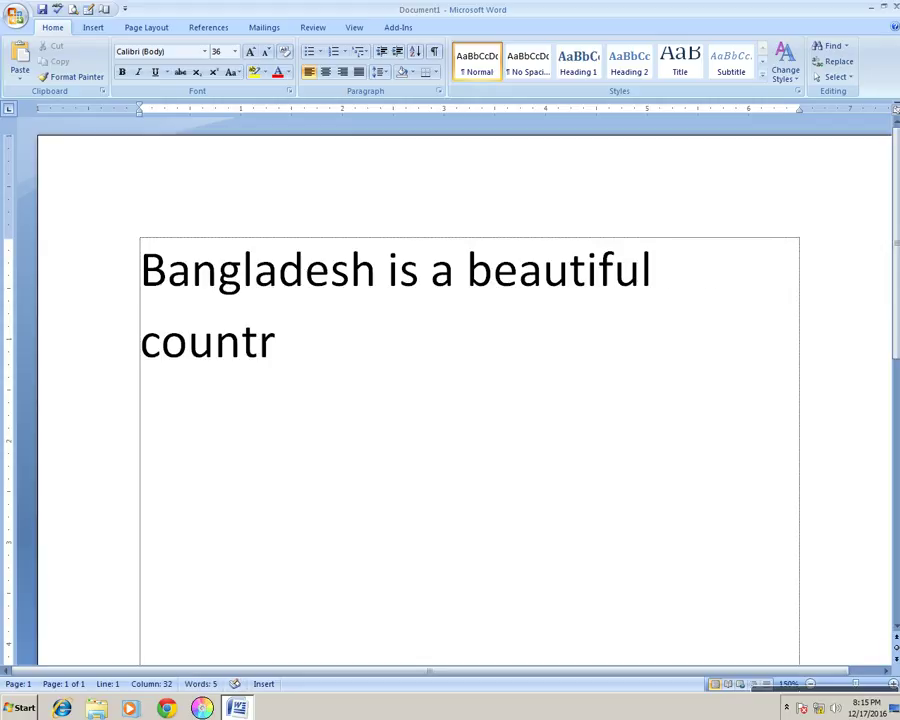
{"action": "type", "text": "y."}
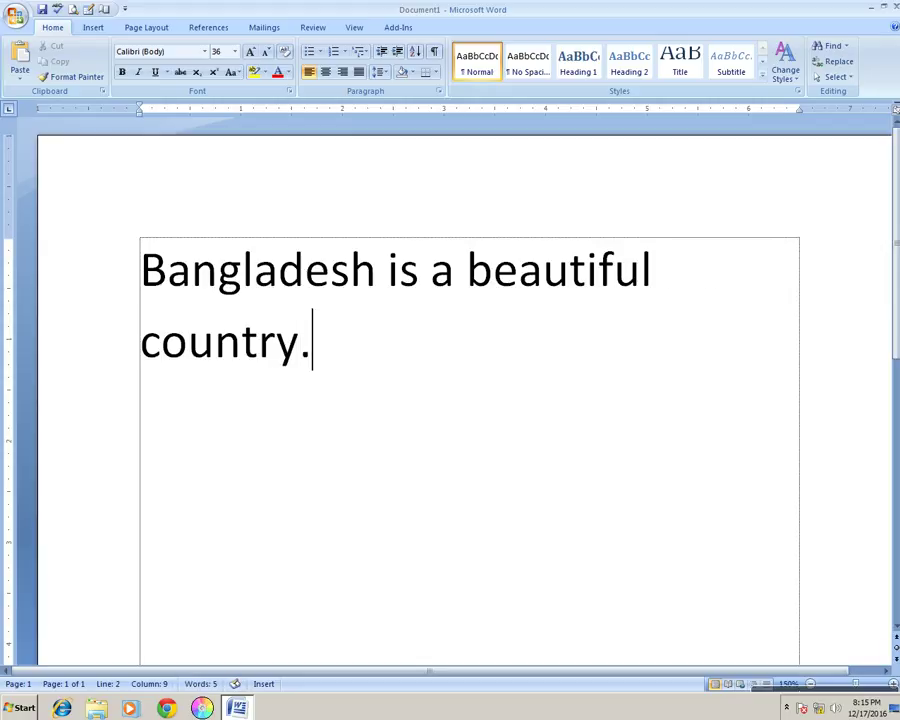
Step: Reduce the font size of the whole sentence to 23
{"action": "left_click_drag", "start_coordinate": [335, 363], "coordinate": [189, 297]}
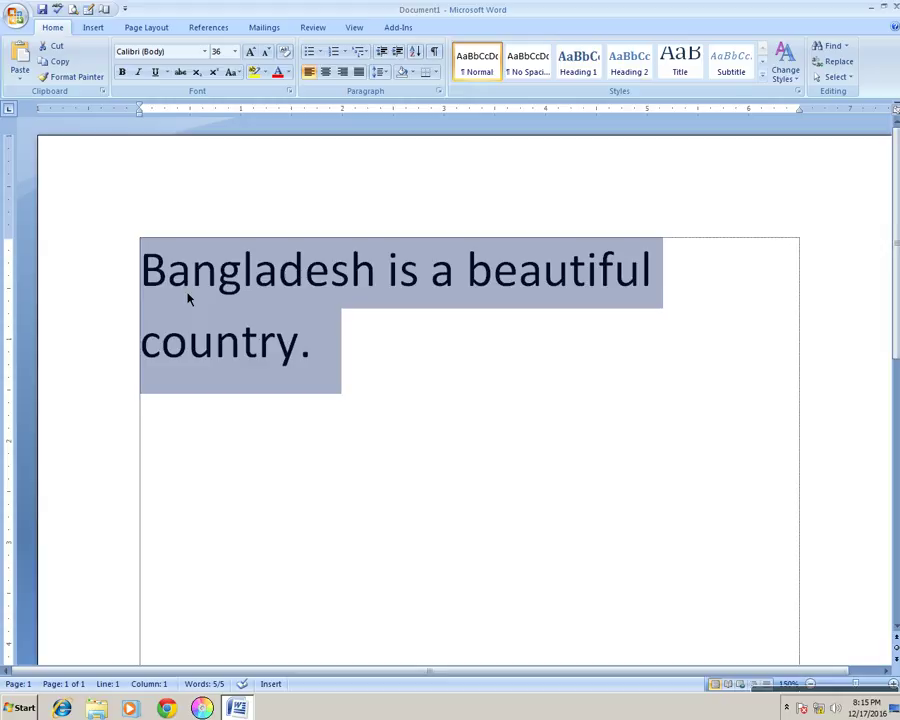
{"action": "key", "text": "ctrl+bracketleft"}
{"action": "key", "text": "ctrl+bracketleft"}
{"action": "key", "text": "ctrl+bracketleft"}
{"action": "key", "text": "ctrl+bracketleft"}
{"action": "key", "text": "ctrl+bracketleft"}
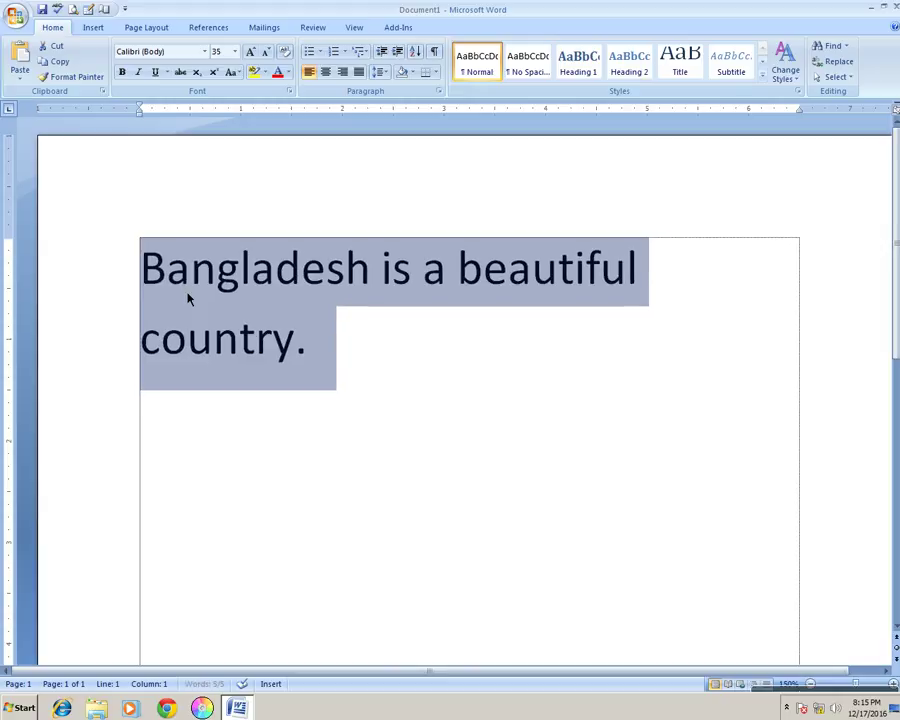
{"action": "key", "text": "ctrl+bracketleft"}
{"action": "key", "text": "ctrl+bracketleft"}
{"action": "key", "text": "ctrl+bracketleft"}
{"action": "key", "text": "ctrl+bracketleft"}
{"action": "key", "text": "ctrl+bracketleft"}
{"action": "key", "text": "ctrl+bracketleft"}
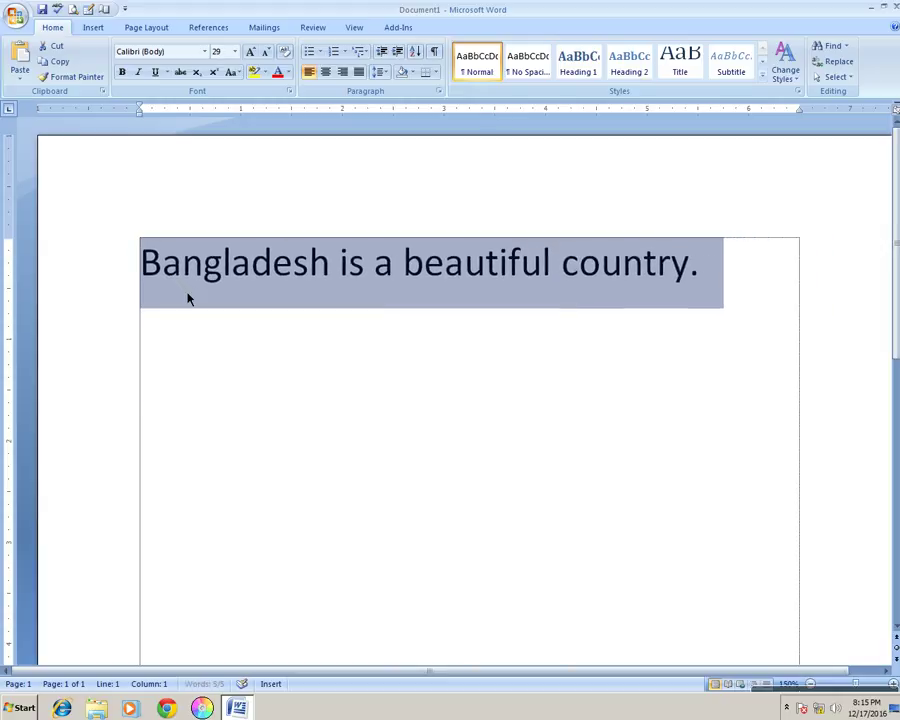
{"action": "key", "text": "ctrl+bracketleft"}
{"action": "key", "text": "ctrl+bracketleft"}
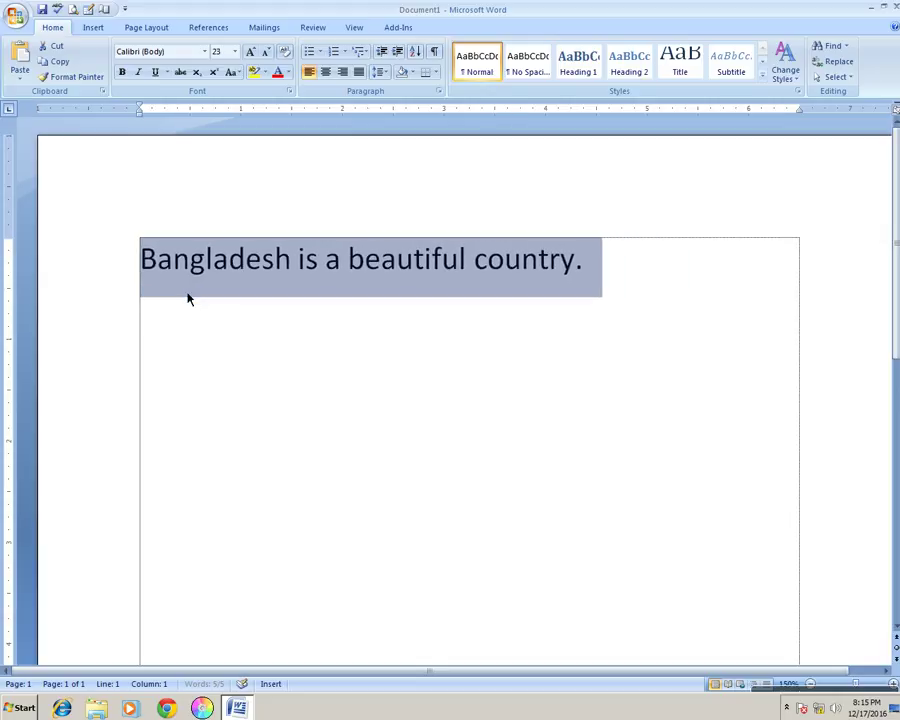
{"action": "left_click", "coordinate": [282, 318]}
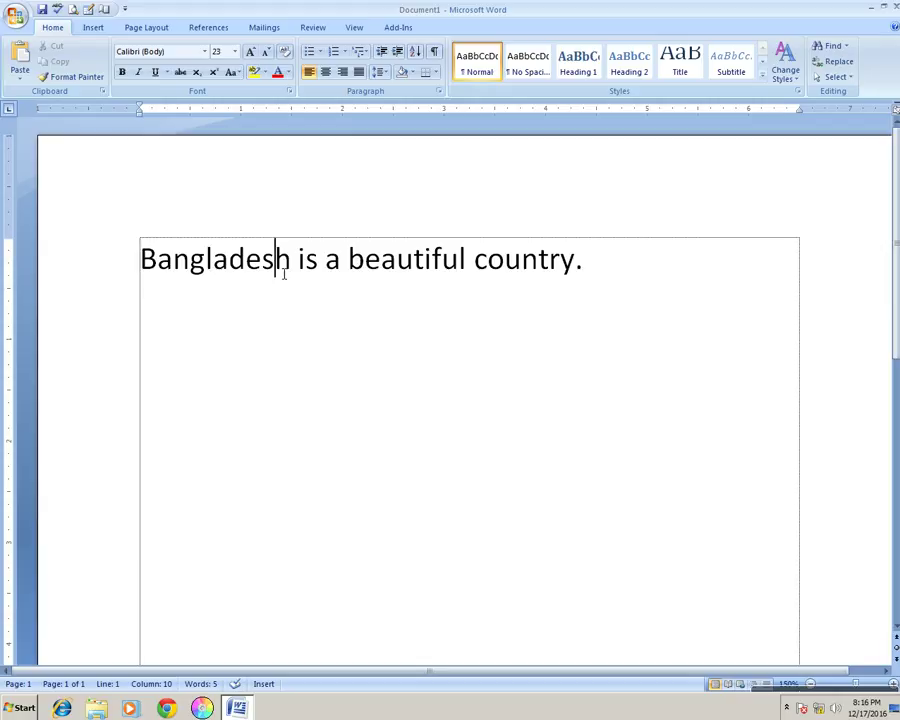
Step: Apply a drop cap to the first letter "B" of "Bangladesh", with the Dropped position and 2 lines to drop
{"action": "left_click", "coordinate": [598, 261]}
{"action": "left_click", "coordinate": [159, 268]}
{"action": "key", "text": "shift+Left"}
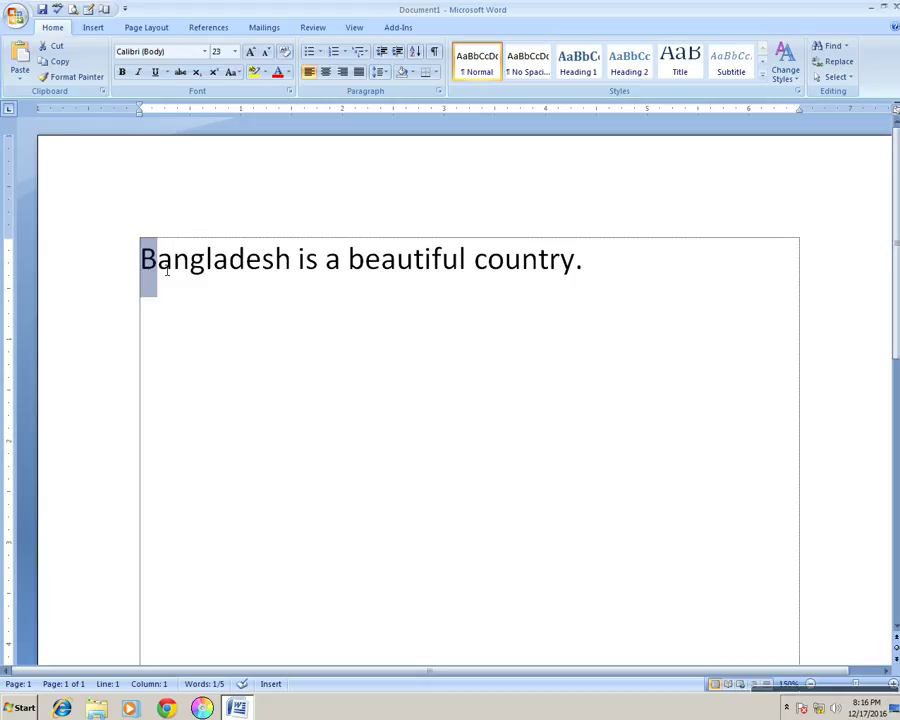
{"action": "left_click", "coordinate": [93, 28]}
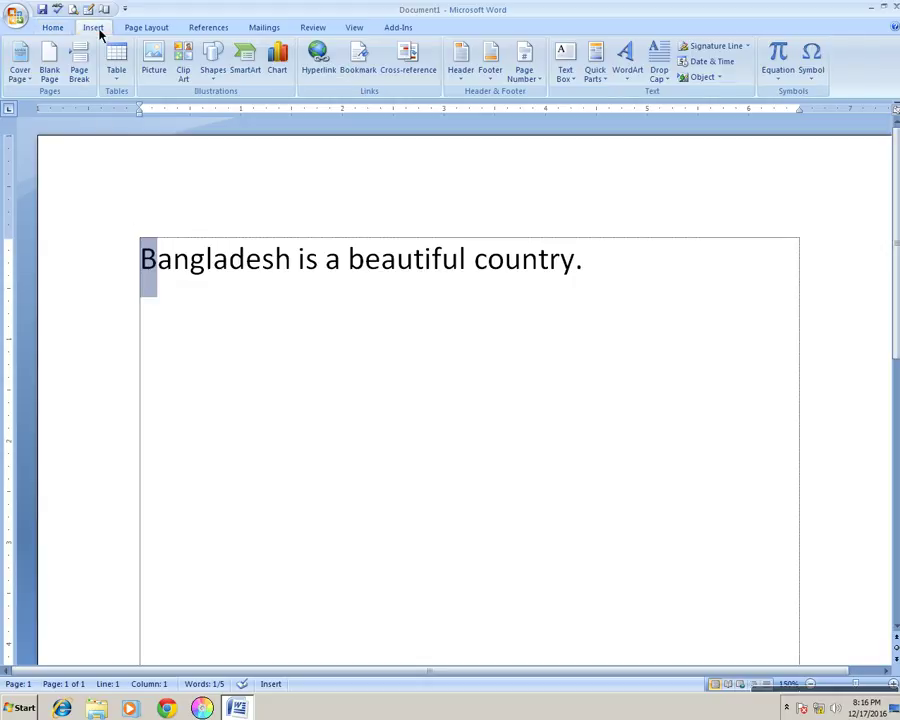
{"action": "left_click", "coordinate": [670, 78]}
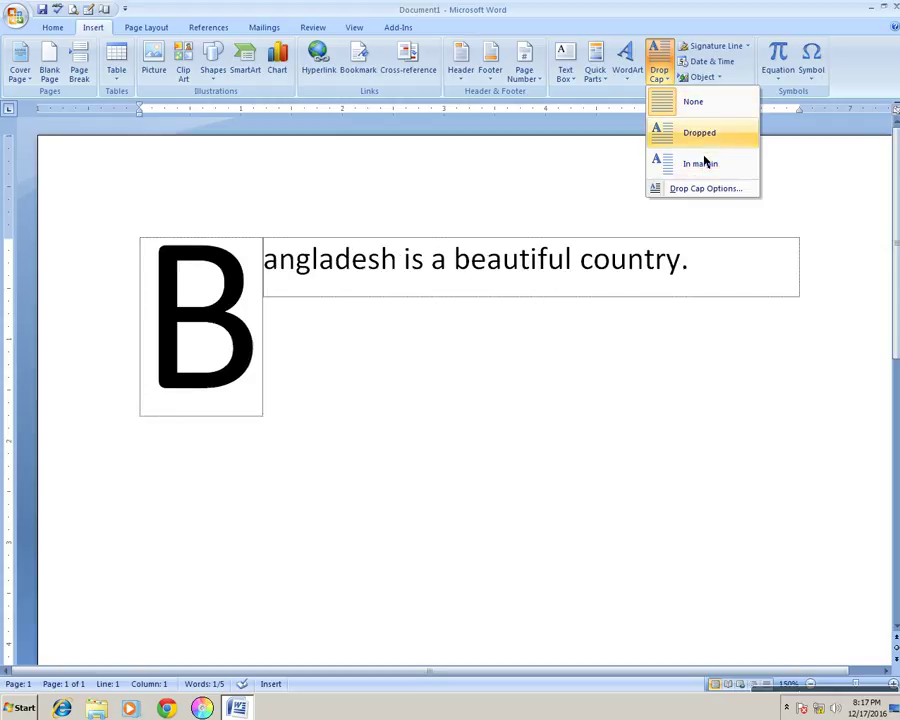
{"action": "left_click", "coordinate": [714, 198]}
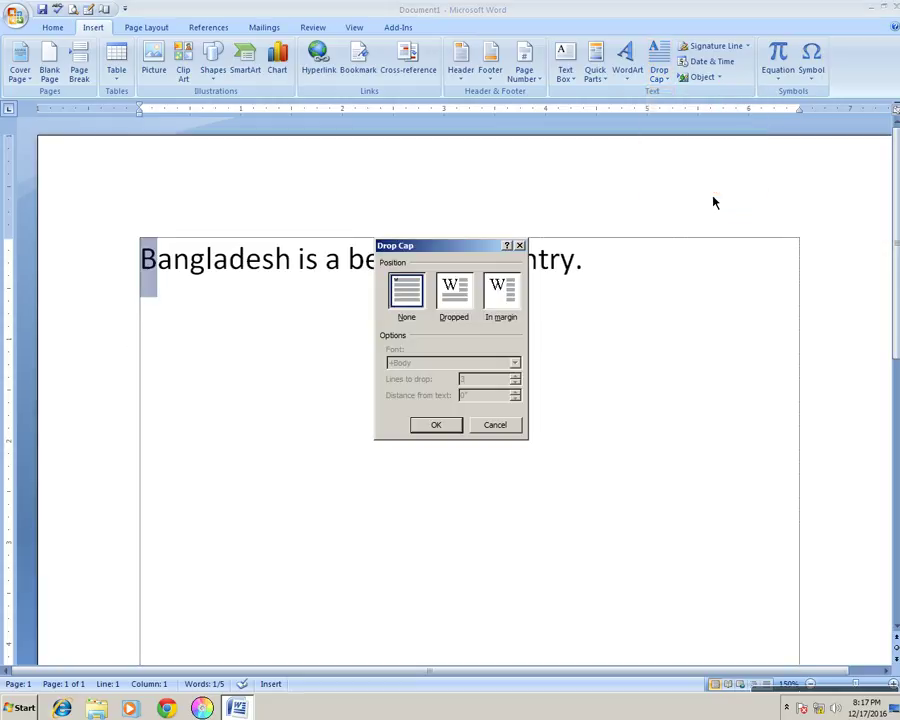
{"action": "left_click", "coordinate": [466, 300]}
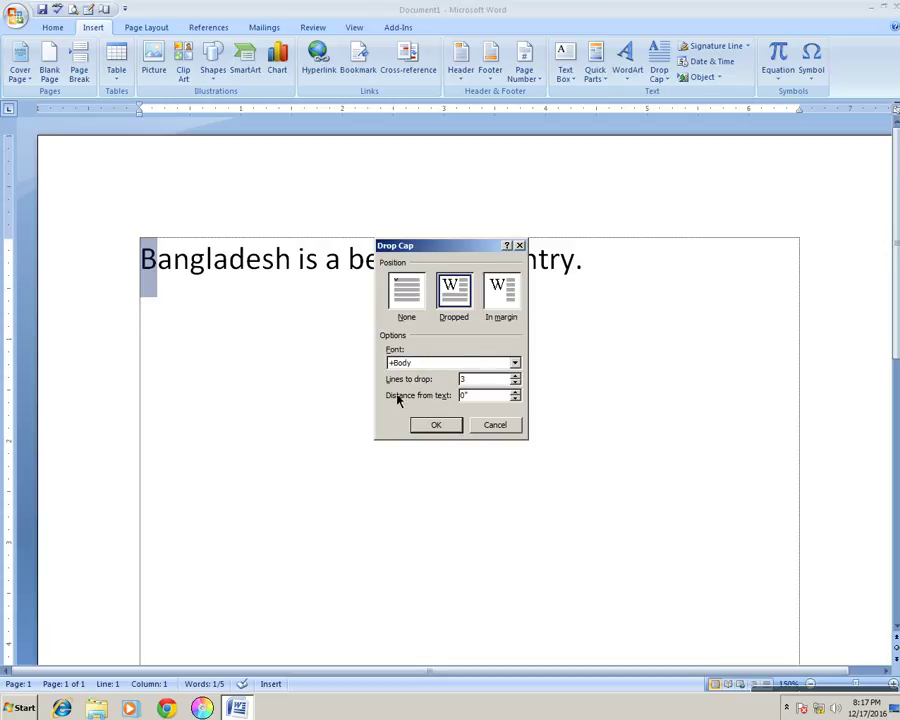
{"action": "left_click", "coordinate": [514, 296]}
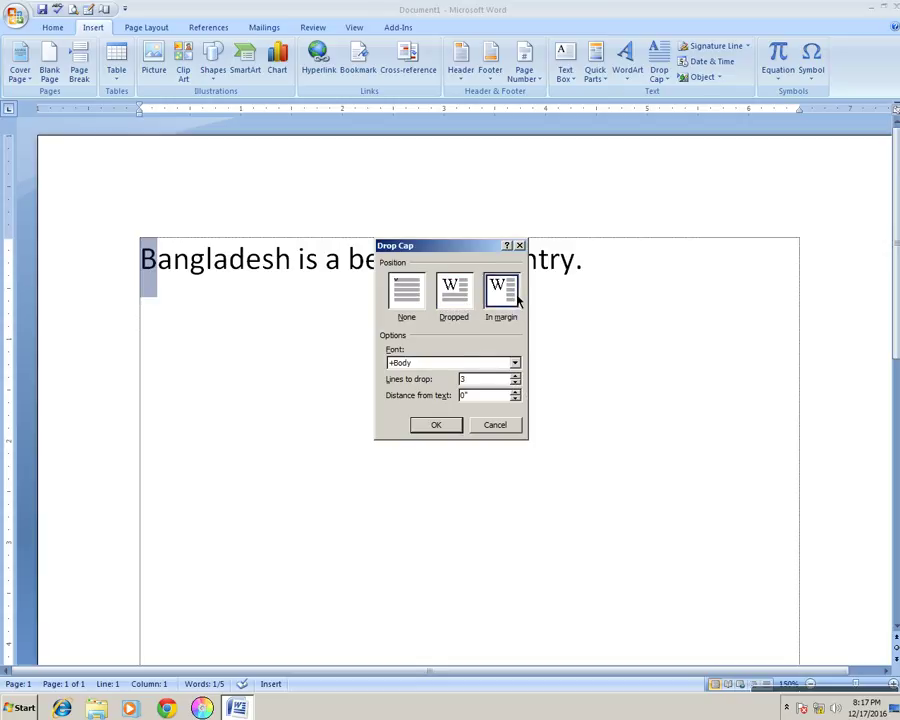
{"action": "left_click", "coordinate": [464, 306]}
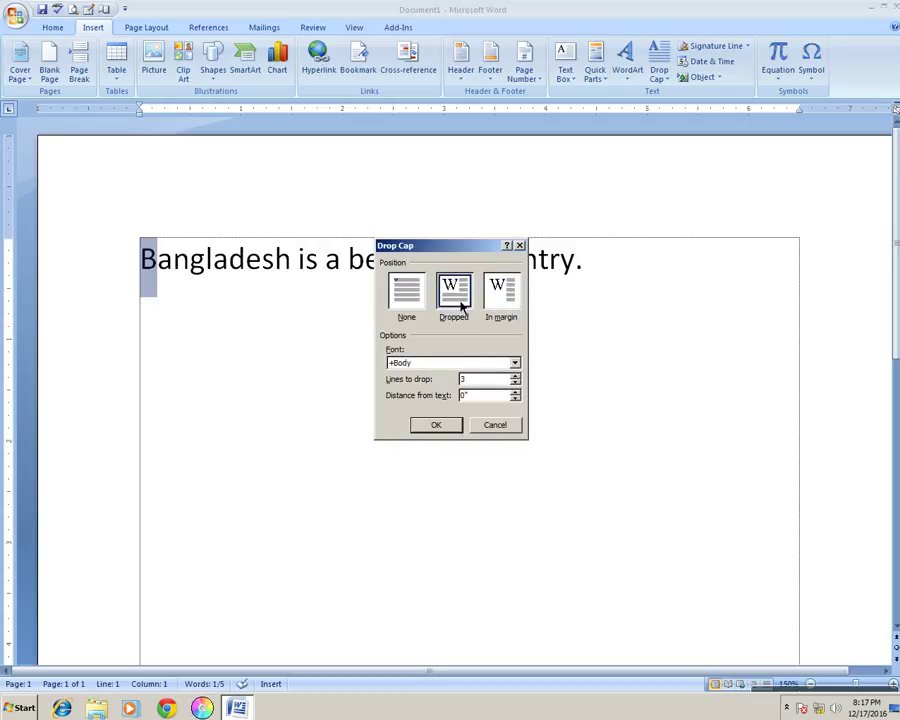
{"action": "left_click", "coordinate": [516, 383]}
{"action": "left_click", "coordinate": [442, 428]}
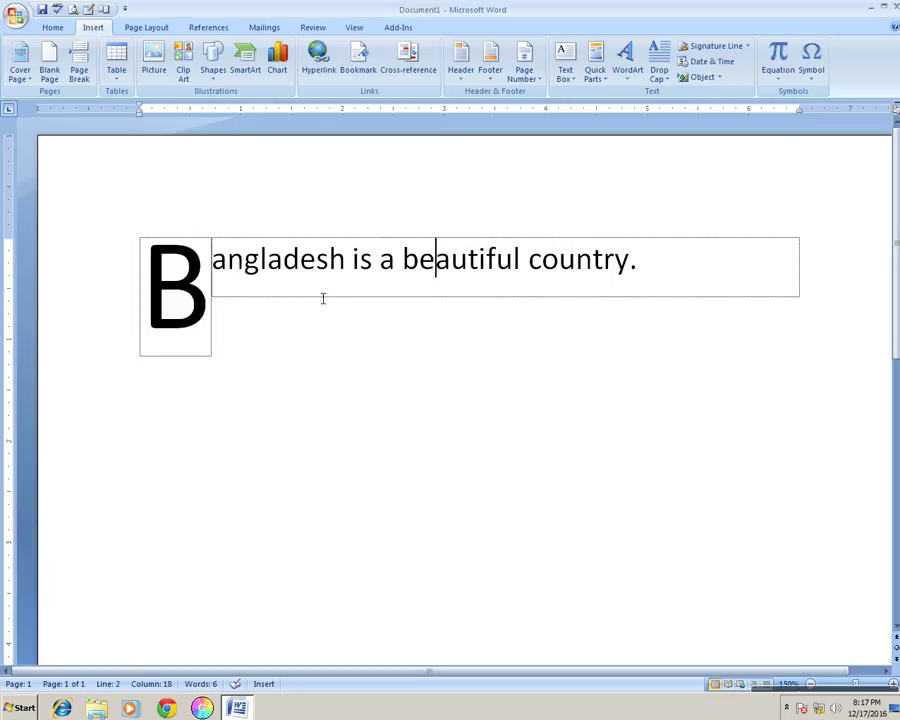
Step: Add a second line reading "dhaka is the capital of bangladesh." beside the drop cap, below the first sentence
{"action": "left_click", "coordinate": [697, 283]}
{"action": "key", "text": "Return"}
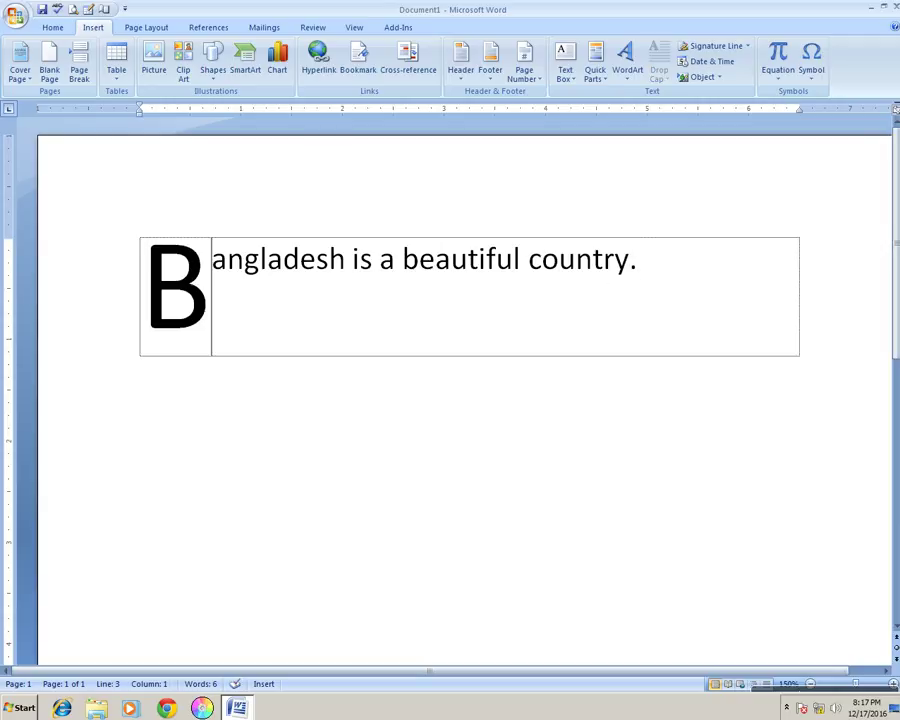
{"action": "type", "text": "dha"}
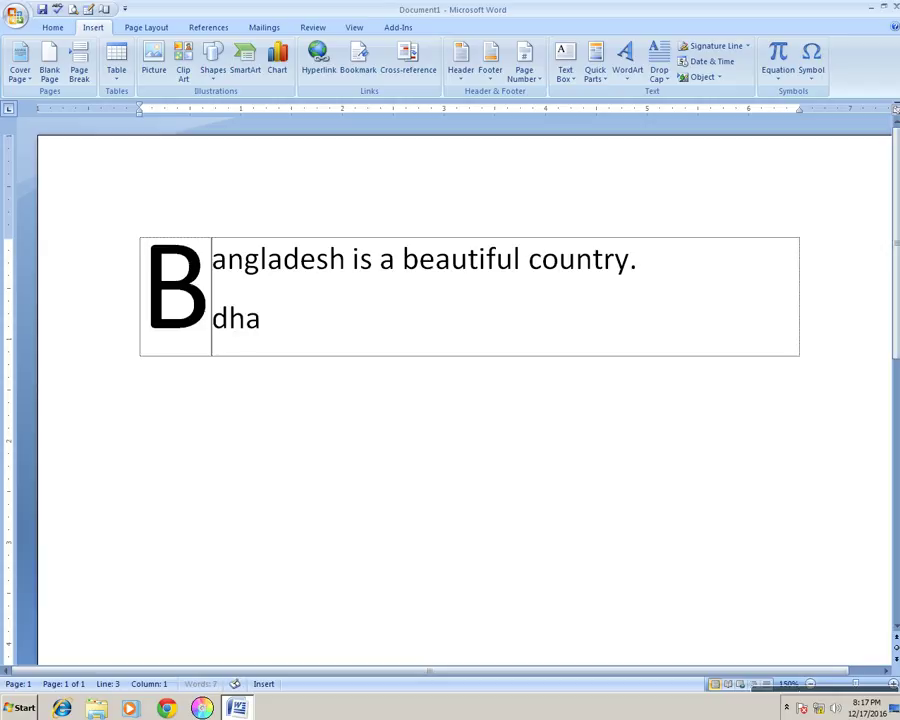
{"action": "type", "text": "ka is "}
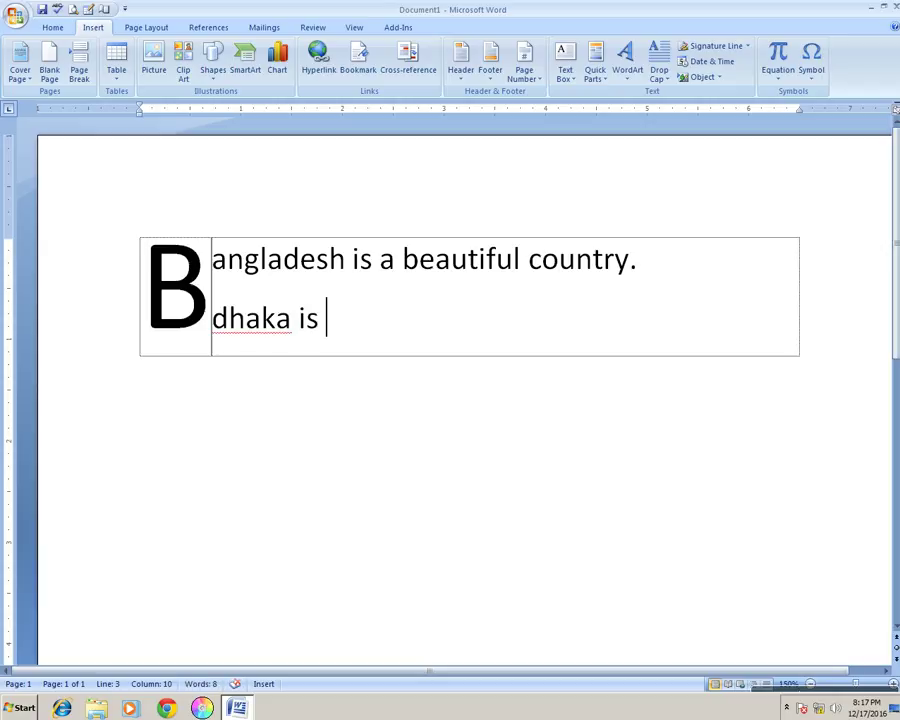
{"action": "type", "text": "the c"}
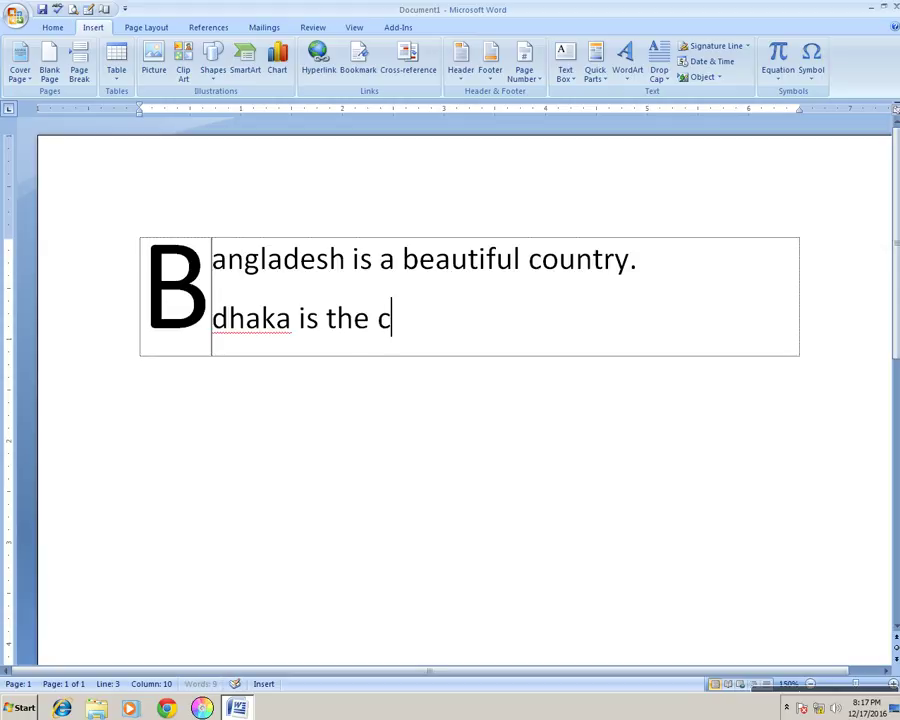
{"action": "type", "text": "apita"}
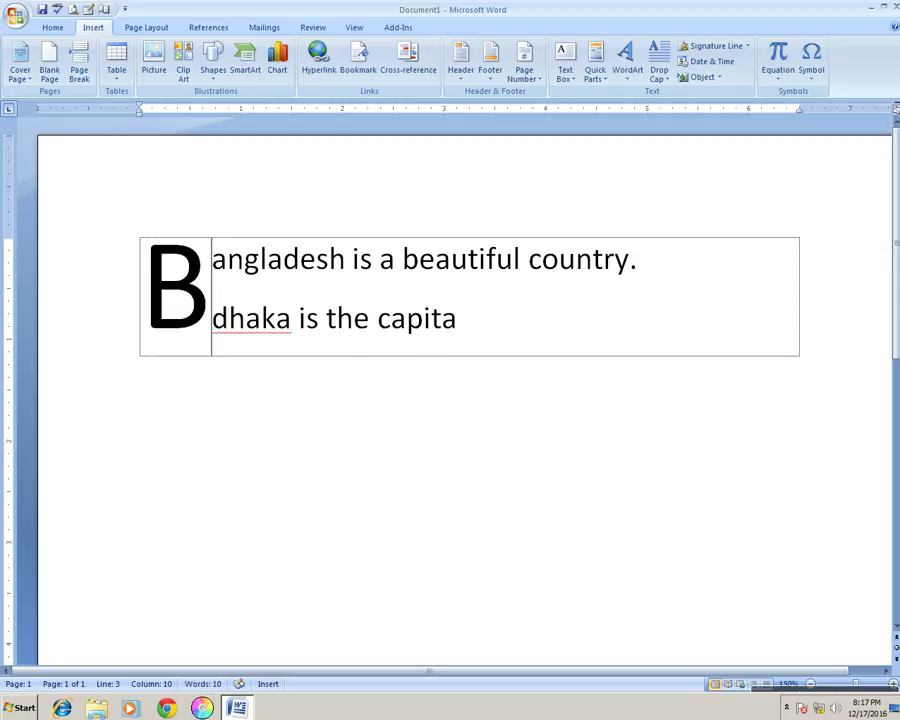
{"action": "type", "text": "l of "}
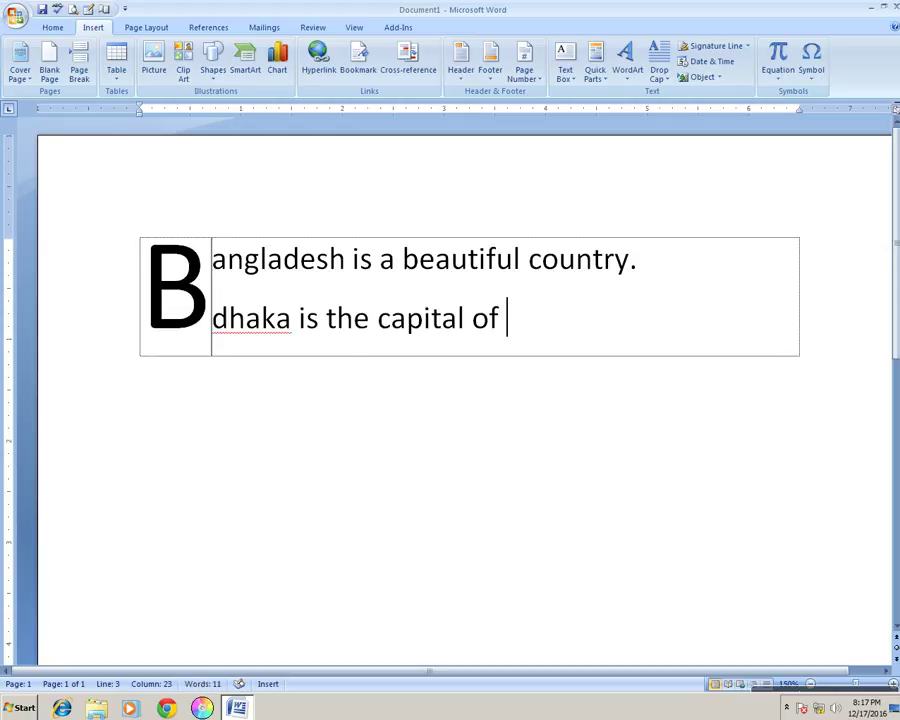
{"action": "type", "text": "b"}
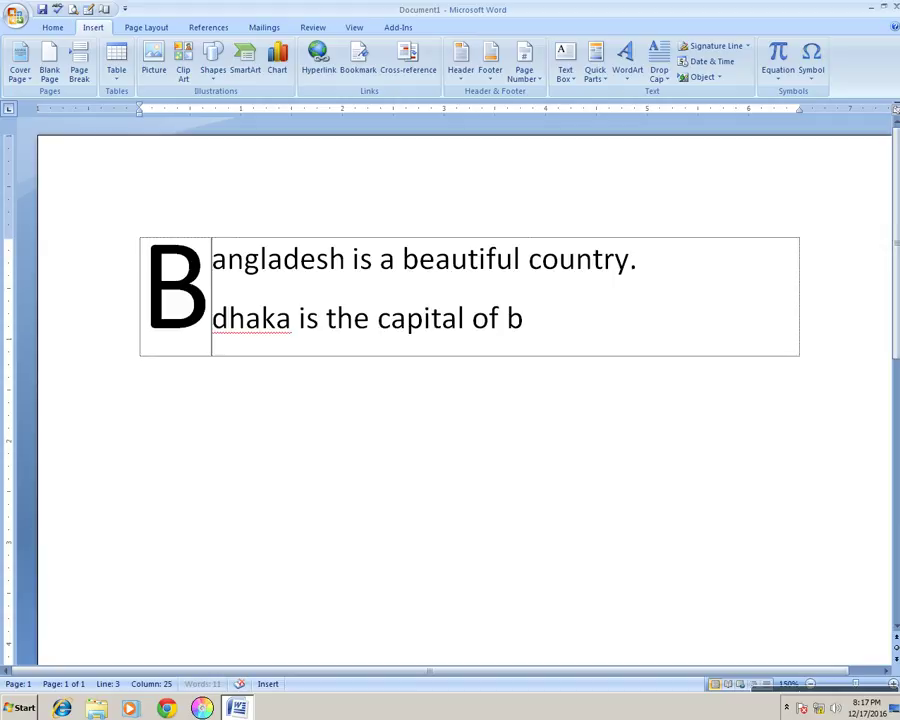
{"action": "type", "text": "anglad"}
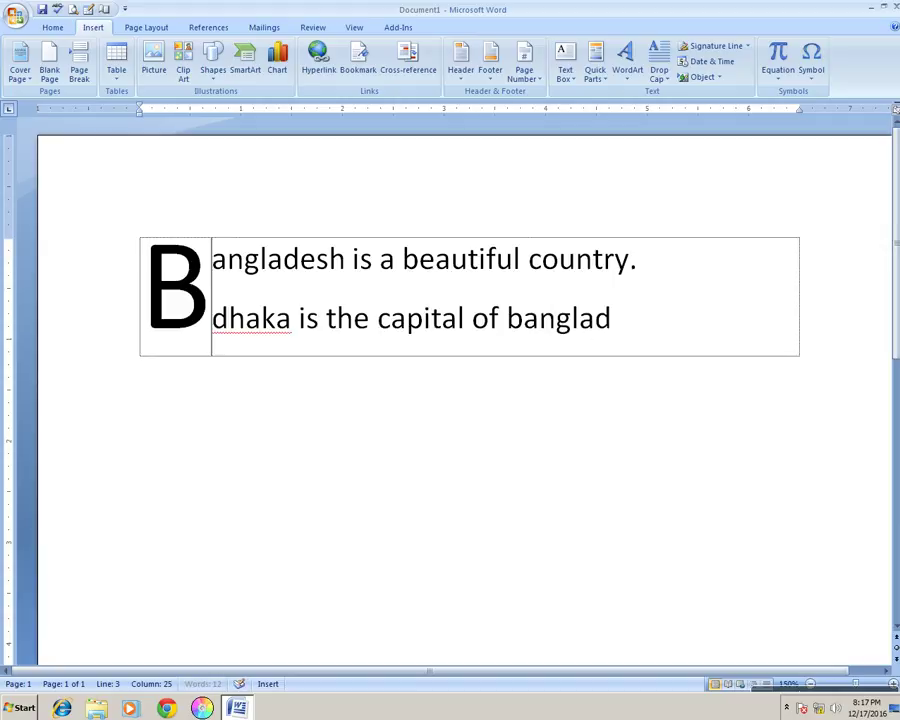
{"action": "type", "text": "esh."}
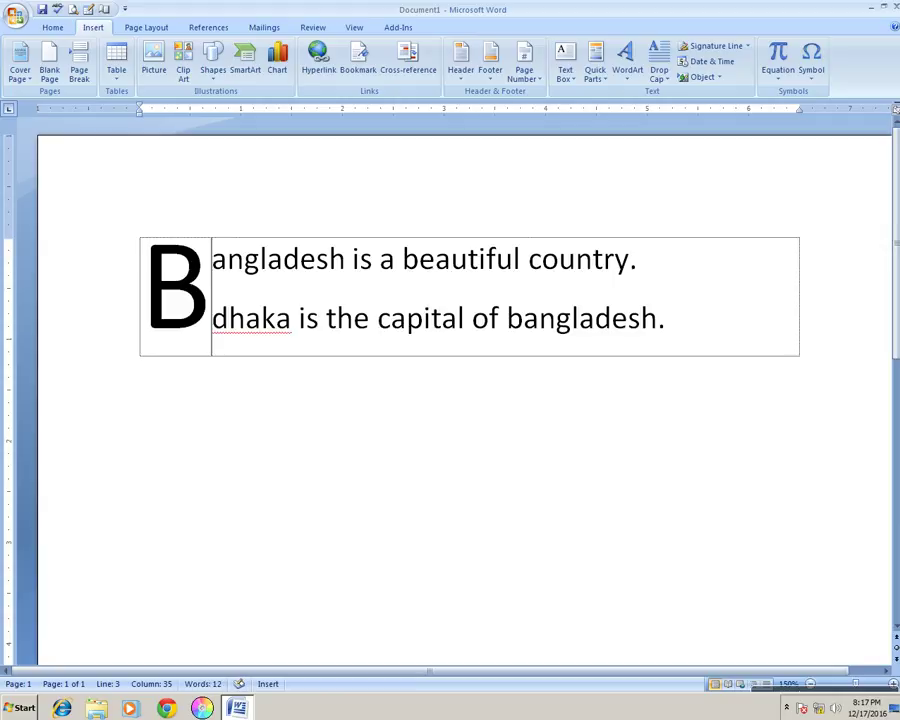
Step: Add a third line reading "i love my country very much." and start an empty line below it
{"action": "key", "text": "Return"}
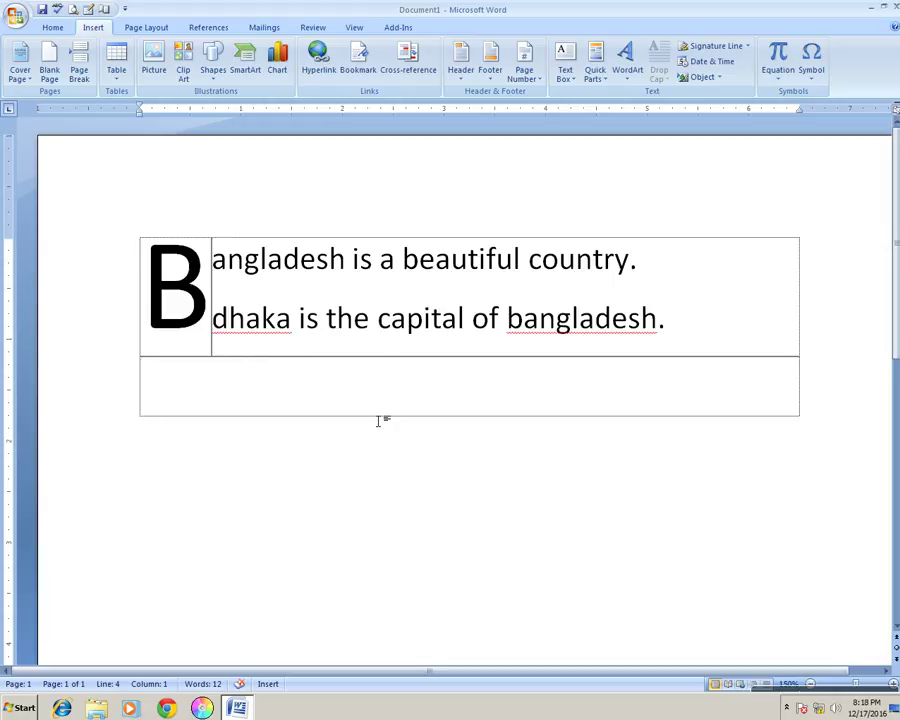
{"action": "type", "text": "i love my c"}
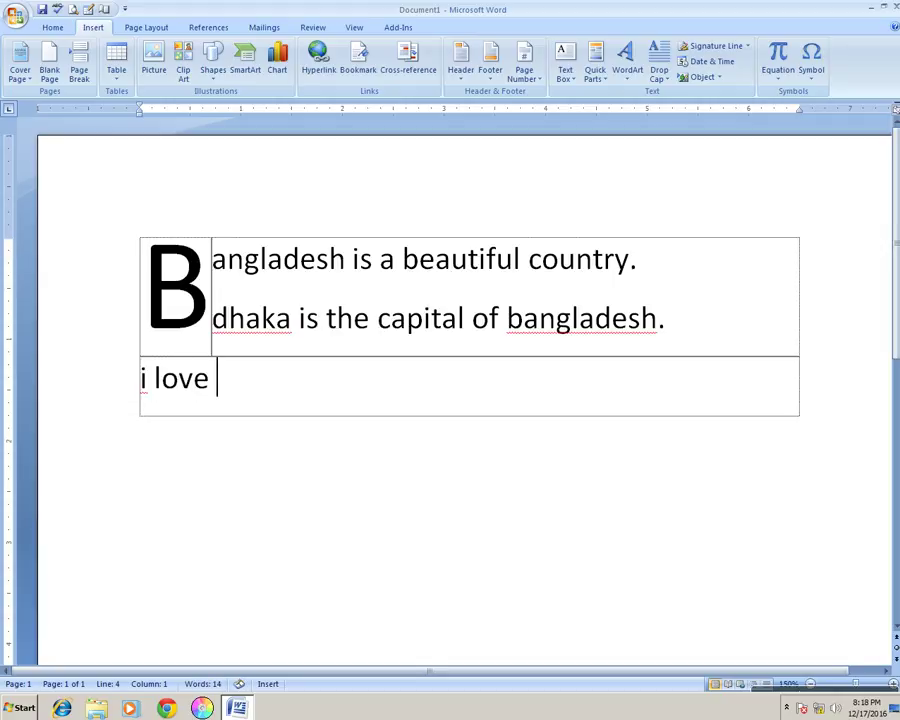
{"action": "type", "text": "oun"}
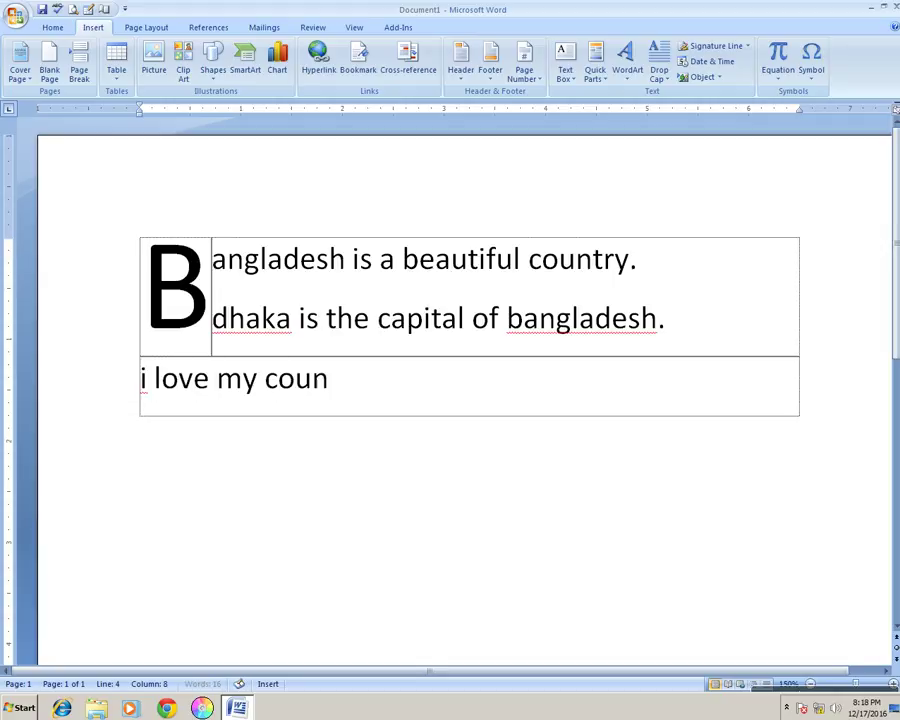
{"action": "type", "text": "try v"}
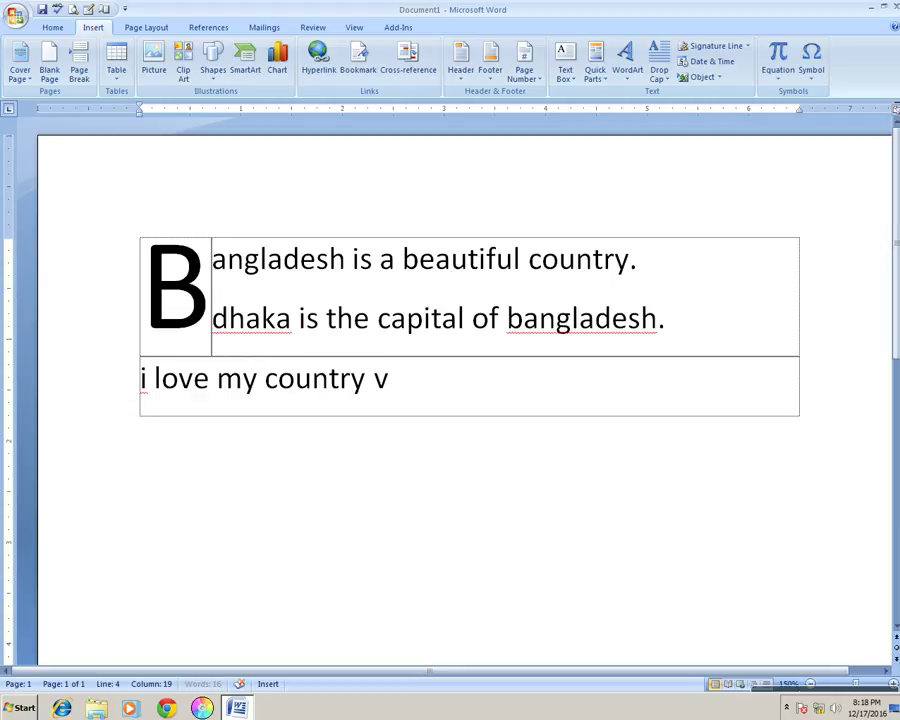
{"action": "type", "text": "ery much."}
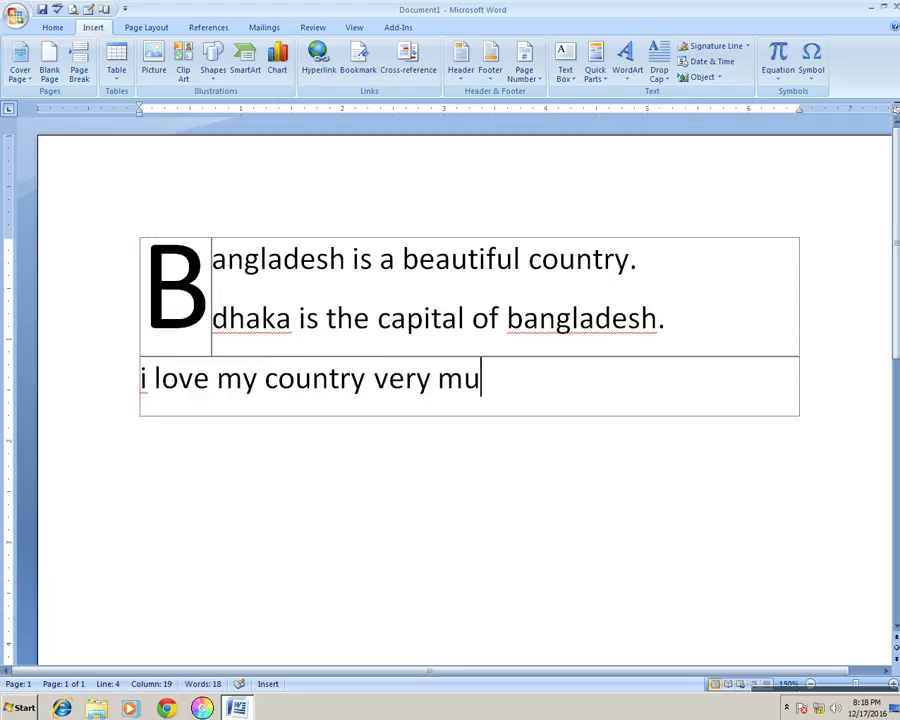
{"action": "key", "text": "Return"}
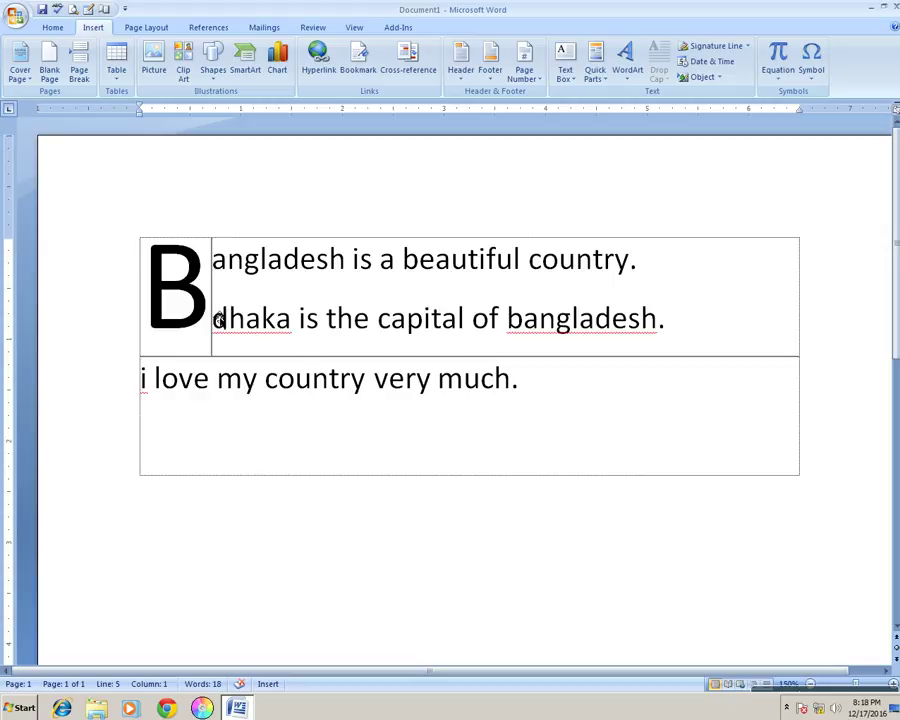
Step: Reduce the font size of the three lines of text without including the drop cap letter
{"action": "left_click_drag", "start_coordinate": [530, 390], "coordinate": [237, 283]}
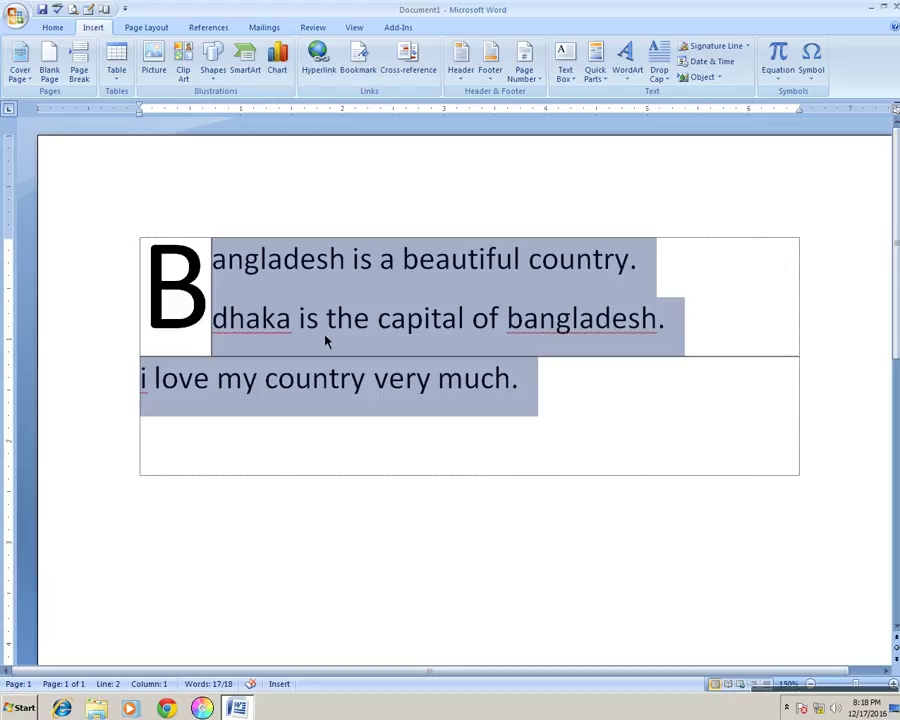
{"action": "key", "text": "ctrl+bracketleft"}
{"action": "key", "text": "ctrl+bracketleft"}
{"action": "key", "text": "ctrl+bracketleft"}
{"action": "key", "text": "ctrl+bracketleft"}
{"action": "key", "text": "ctrl+bracketleft"}
{"action": "key", "text": "ctrl+bracketleft"}
{"action": "key", "text": "ctrl+bracketleft"}
{"action": "key", "text": "ctrl+bracketleft"}
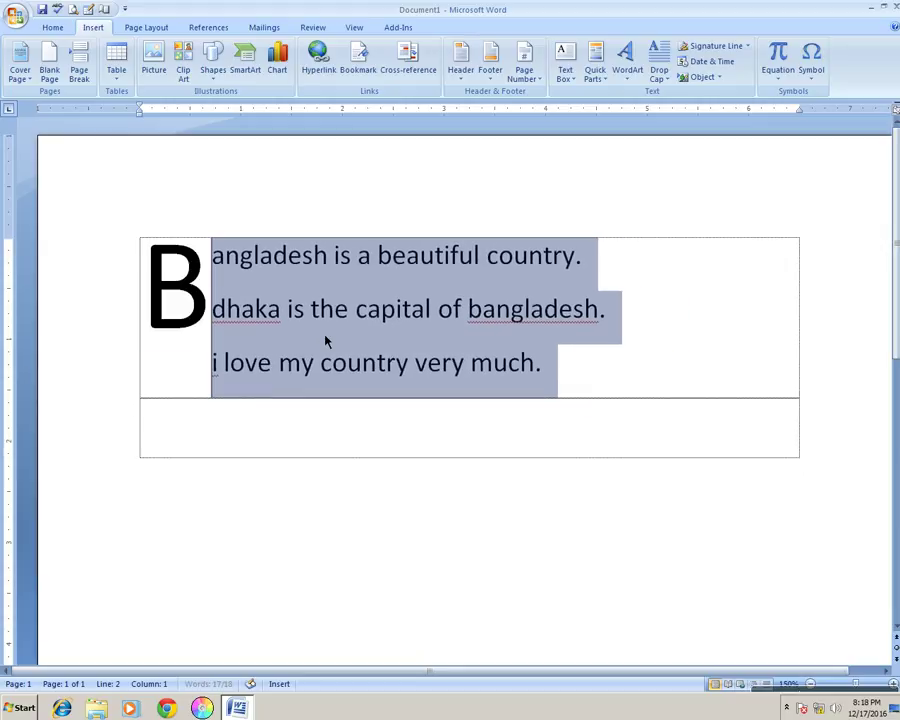
{"action": "key", "text": "ctrl+bracketleft"}
{"action": "key", "text": "ctrl+bracketleft"}
{"action": "key", "text": "ctrl+bracketleft"}
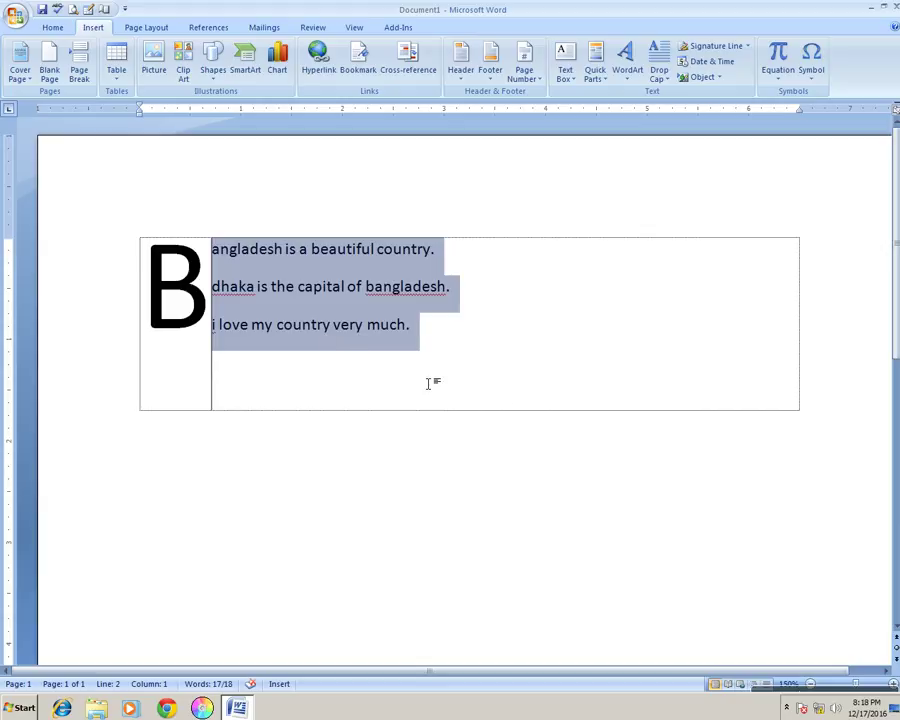
{"action": "left_click", "coordinate": [460, 389]}
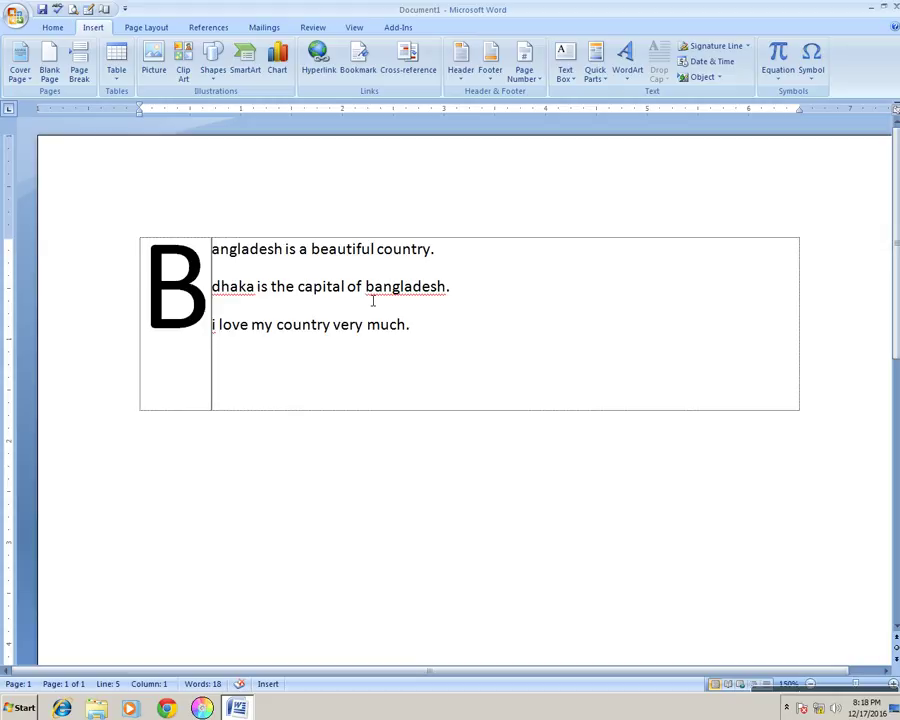
Step: Close the current document without saving it and create a new blank document
{"action": "left_click", "coordinate": [32, 28]}
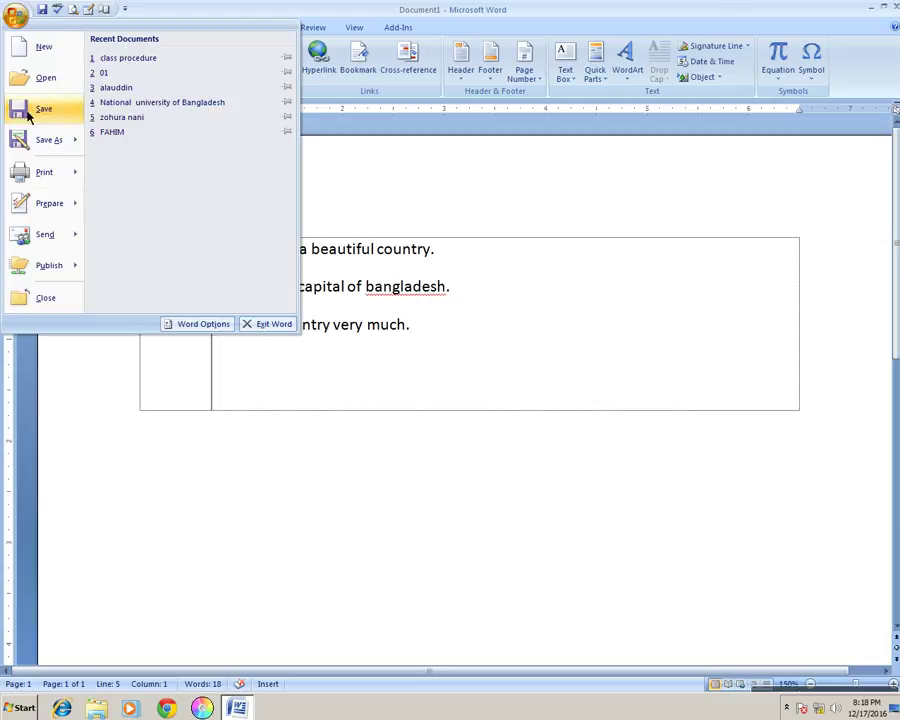
{"action": "left_click", "coordinate": [43, 300]}
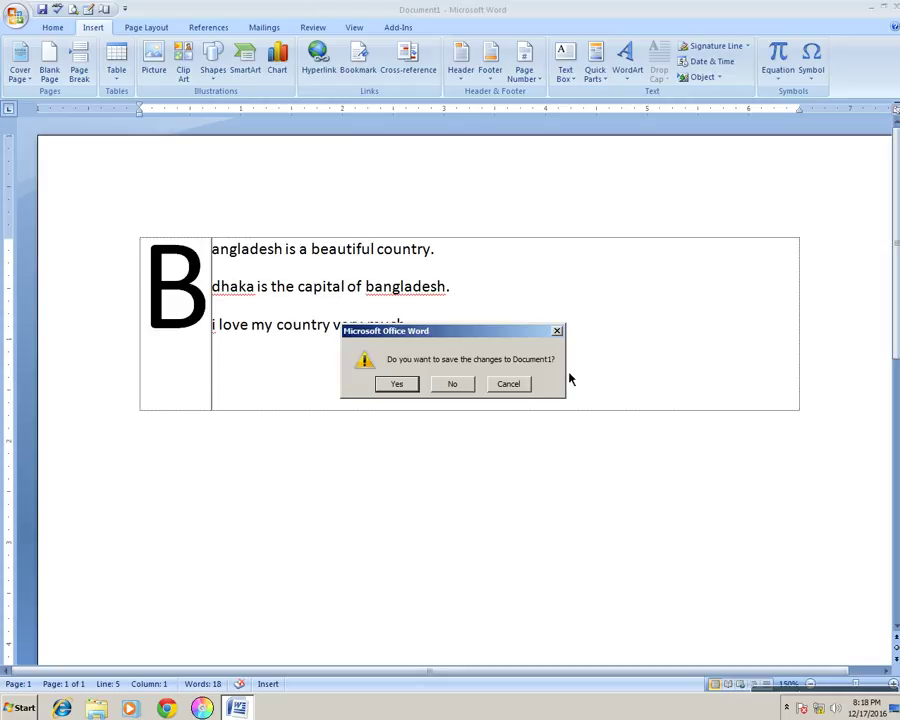
{"action": "left_click", "coordinate": [452, 384]}
{"action": "left_click", "coordinate": [16, 16]}
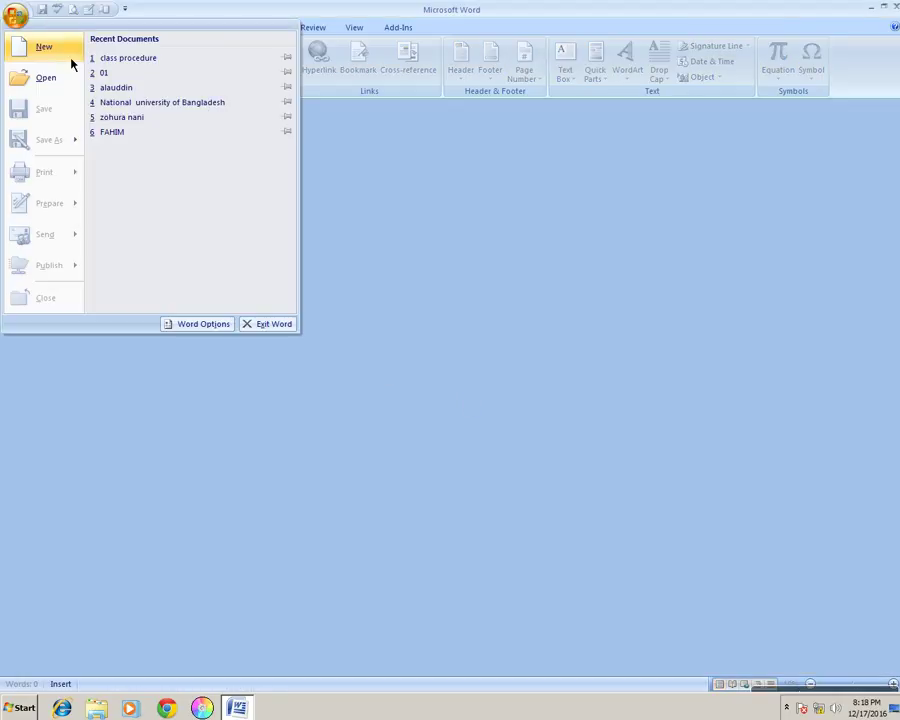
{"action": "left_click", "coordinate": [71, 58]}
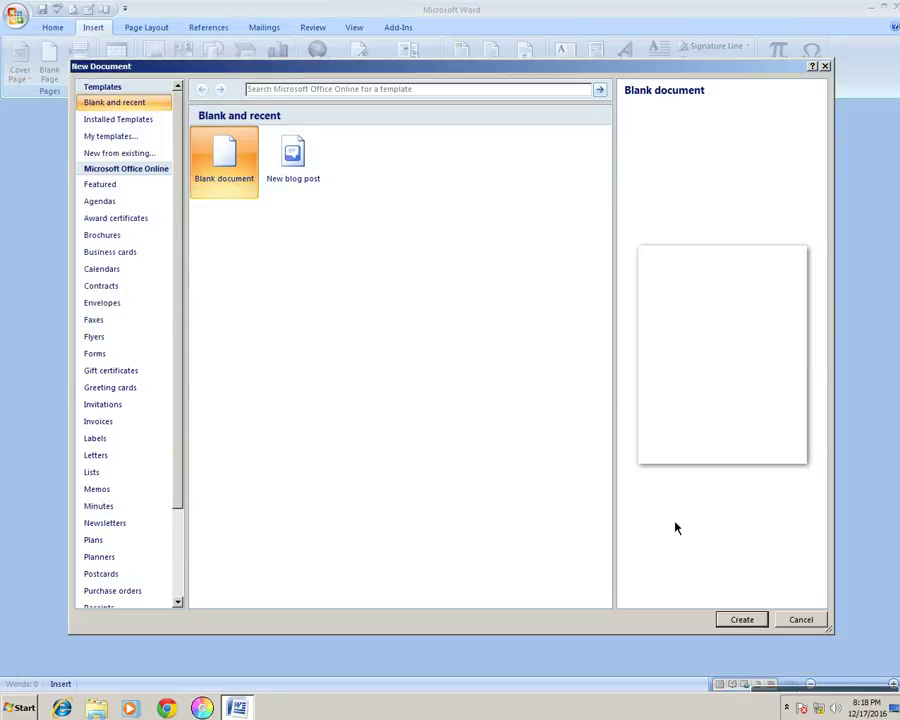
{"action": "left_click", "coordinate": [743, 619]}
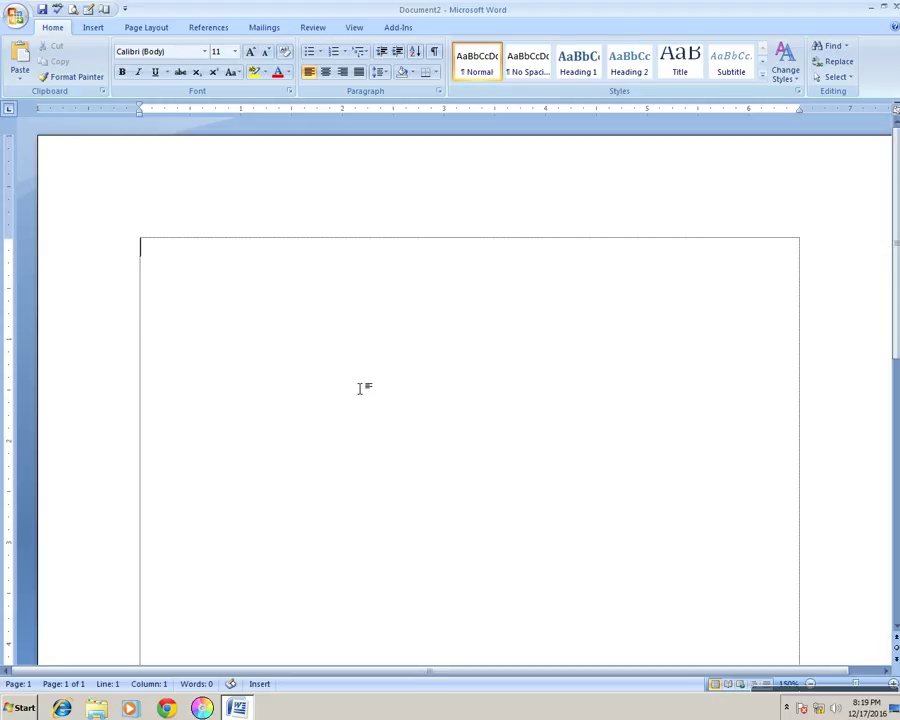
Step: Write "bangladesah is a beautiful country. Dhaka" at the start of the page, correcting the mistyped words after "is a"
{"action": "type", "text": "bangladesah "}
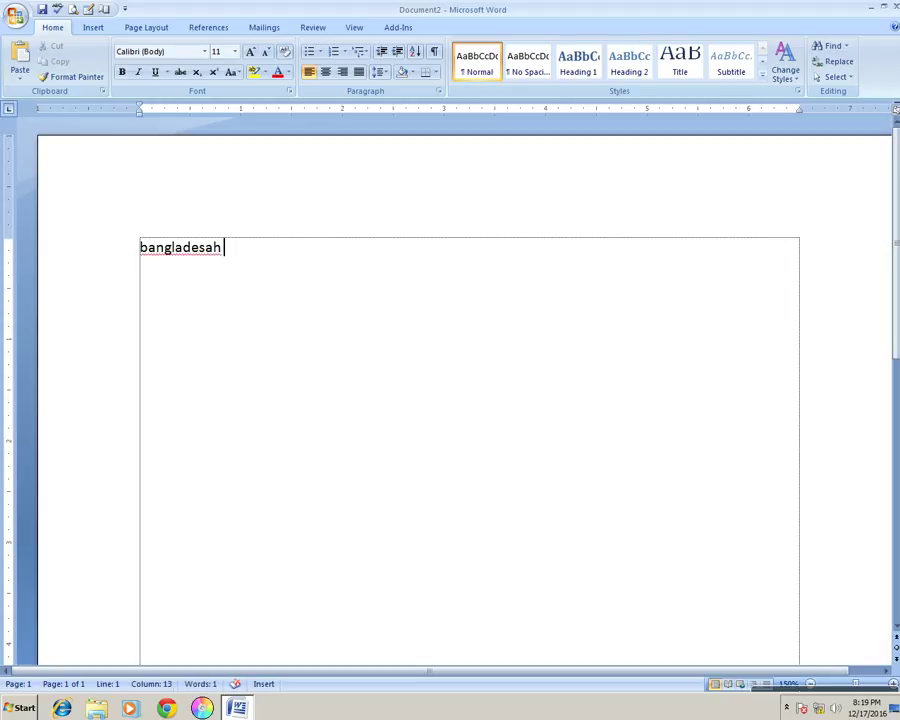
{"action": "type", "text": "is a"}
{"action": "key", "text": "alt"}
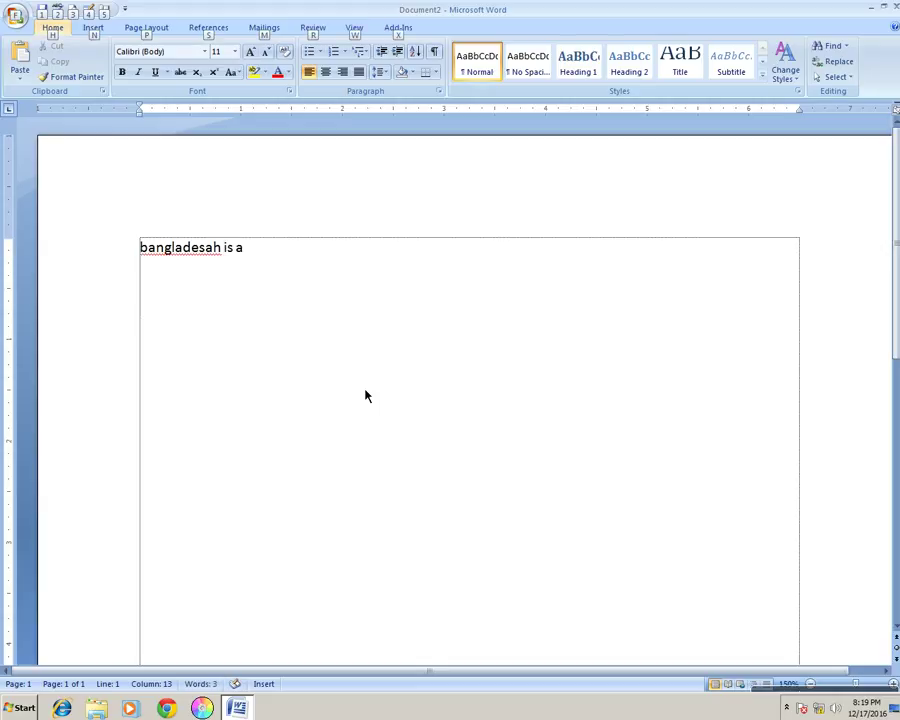
{"action": "key", "text": "e"}
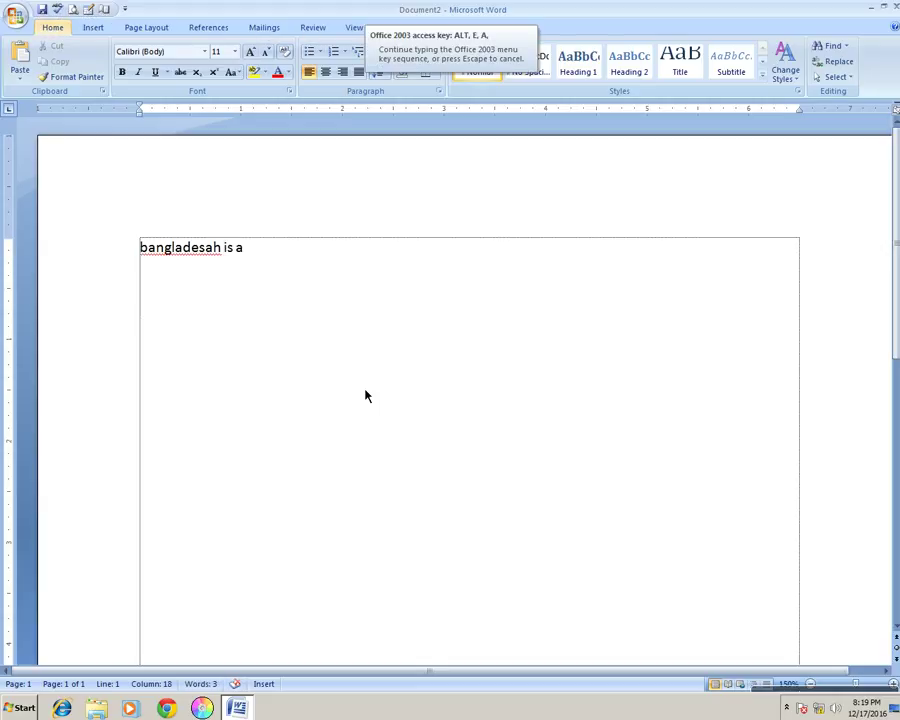
{"action": "key", "text": "Escape"}
{"action": "type", "text": "ul"}
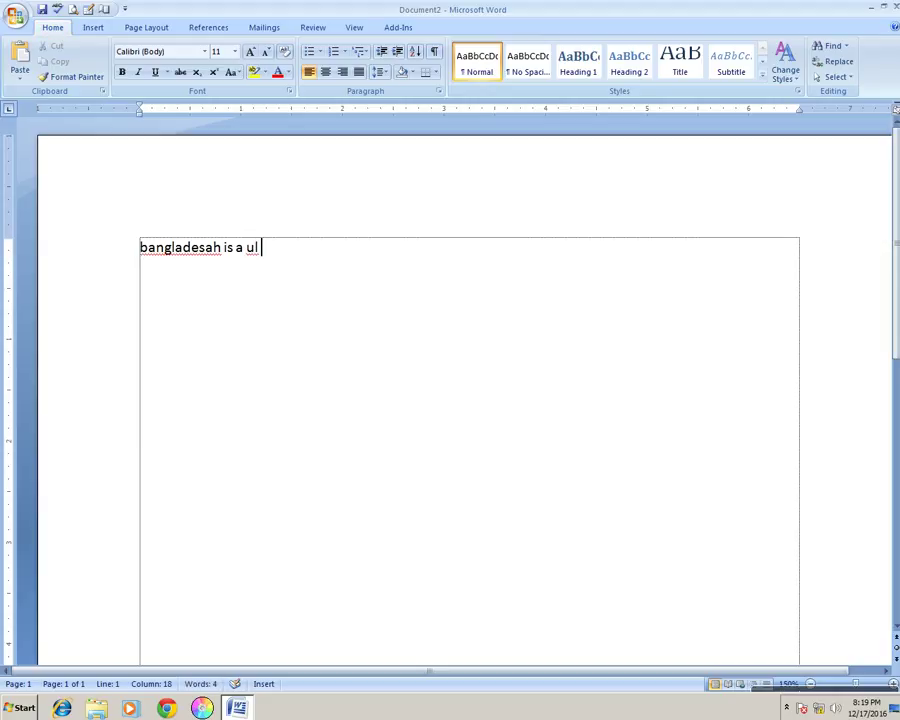
{"action": "key", "text": "BackSpace"}
{"action": "key", "text": "BackSpace"}
{"action": "key", "text": "BackSpace"}
{"action": "key", "text": "BackSpace"}
{"action": "type", "text": "beautiful c"}
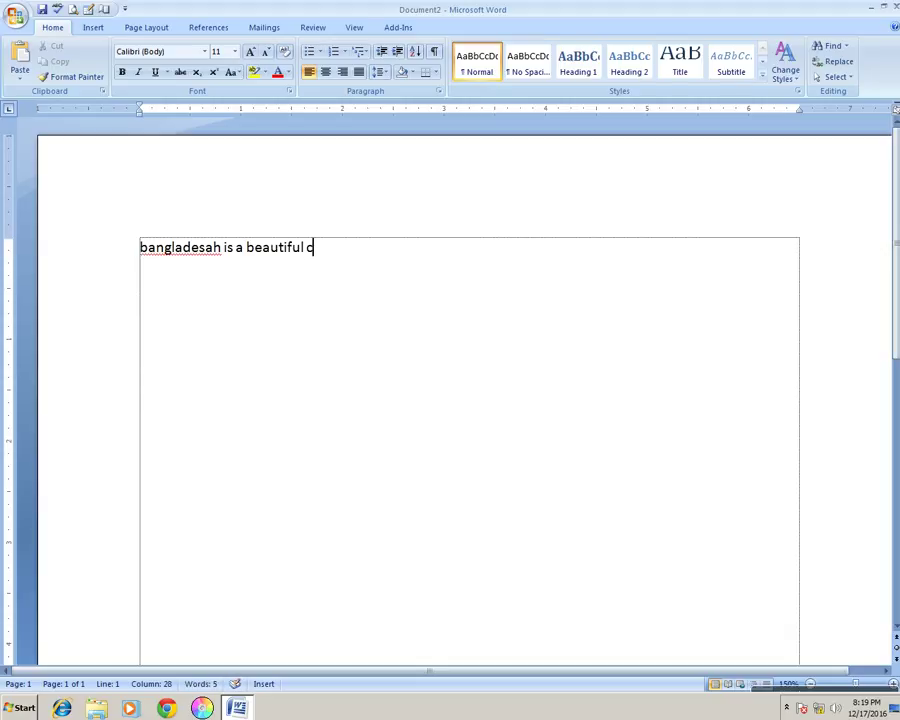
{"action": "type", "text": "ountrt."}
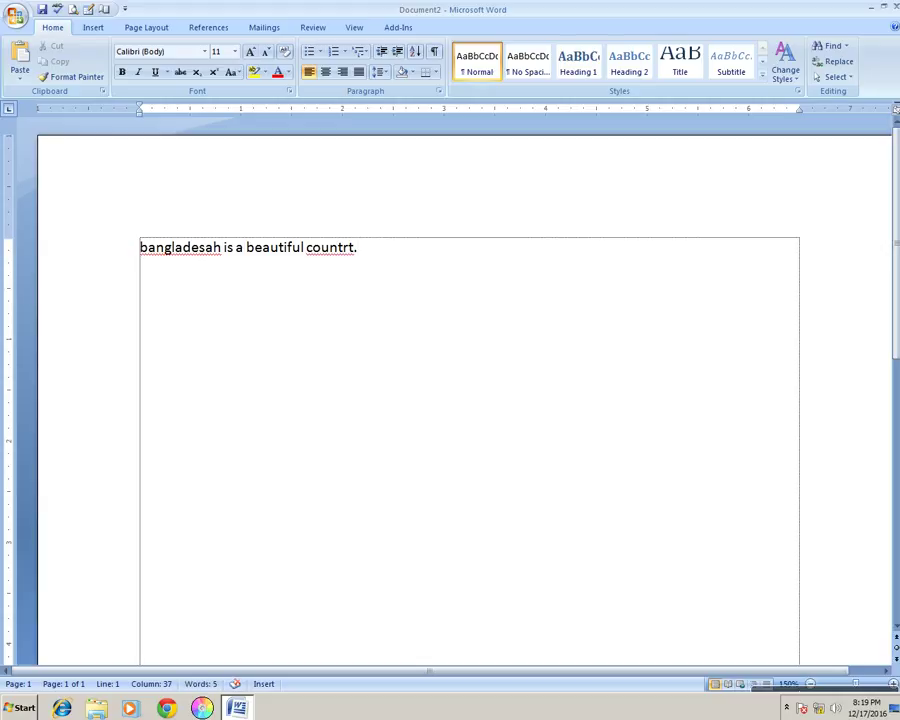
{"action": "key", "text": "BackSpace"}
{"action": "key", "text": "BackSpace"}
{"action": "key", "text": "BackSpace"}
{"action": "type", "text": "y. Dhaka"}
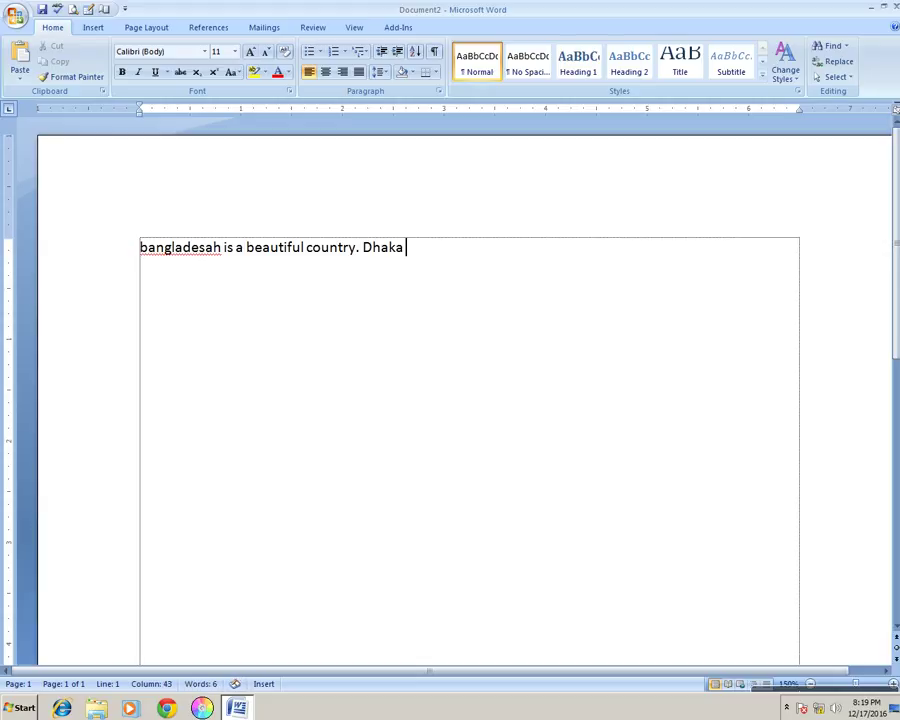
Step: Complete the second sentence with "is the capital of Bangladesh." and start a new line
{"action": "type", "text": " is the capita"}
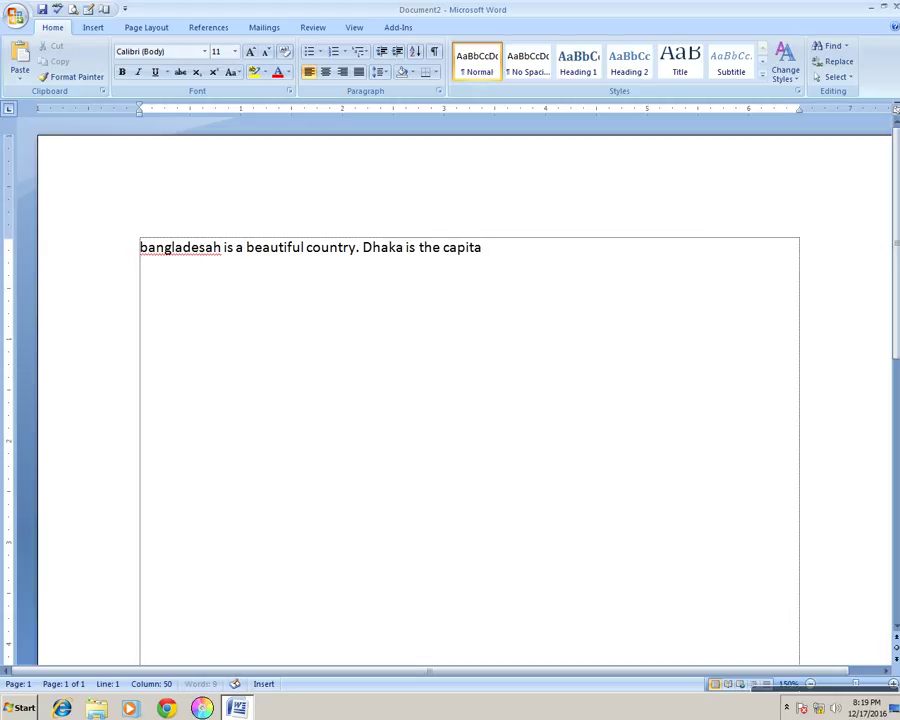
{"action": "type", "text": "l o"}
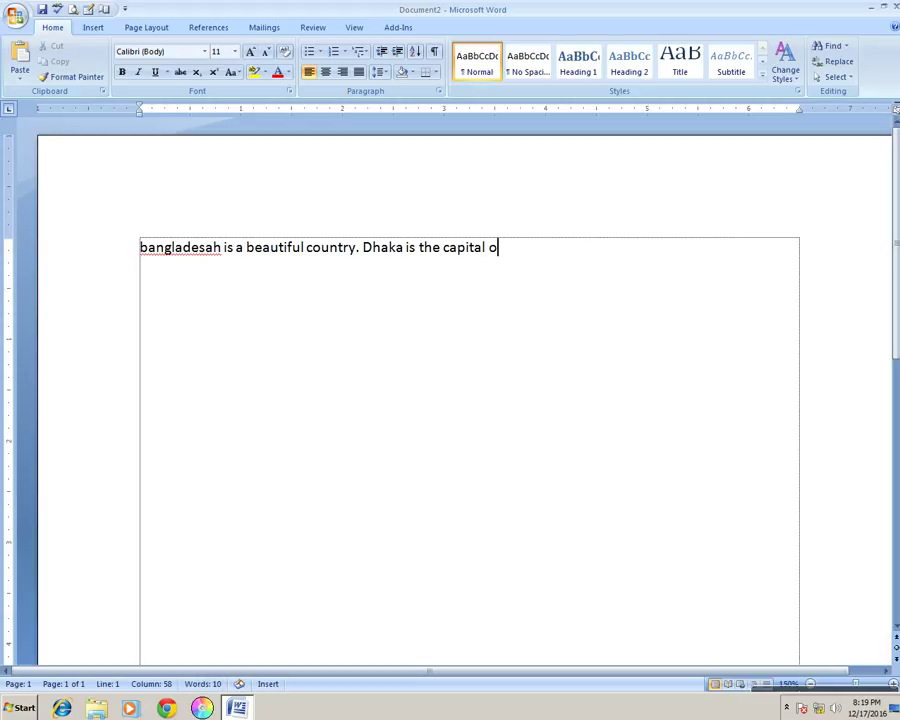
{"action": "type", "text": "f Bangladesh."}
{"action": "key", "text": "Return"}
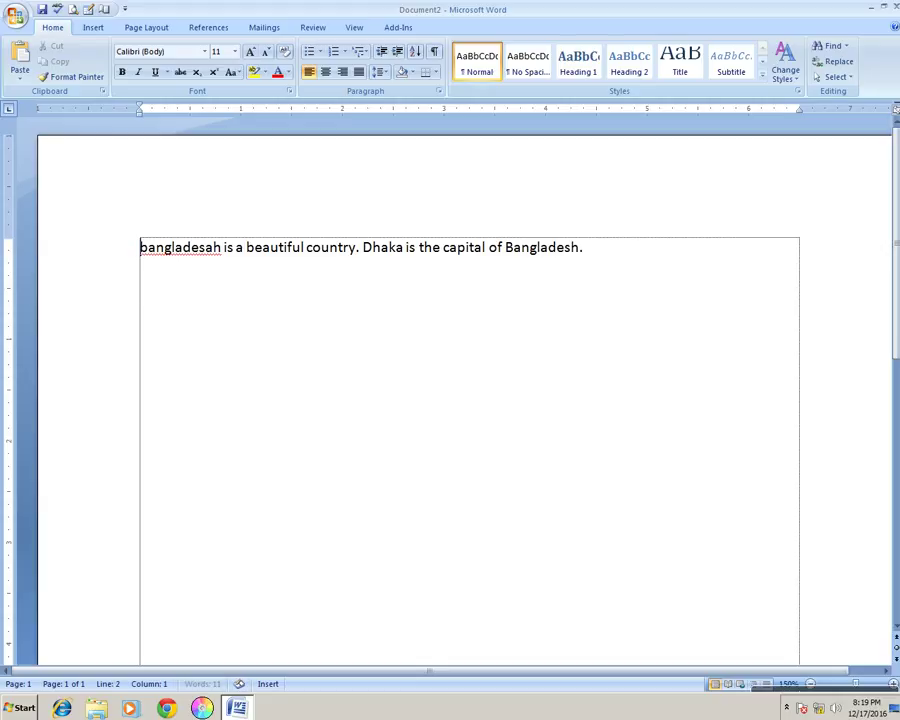
Step: Capitalize the first letter of the opening sentence and copy the whole line of text
{"action": "key", "text": "Delete"}
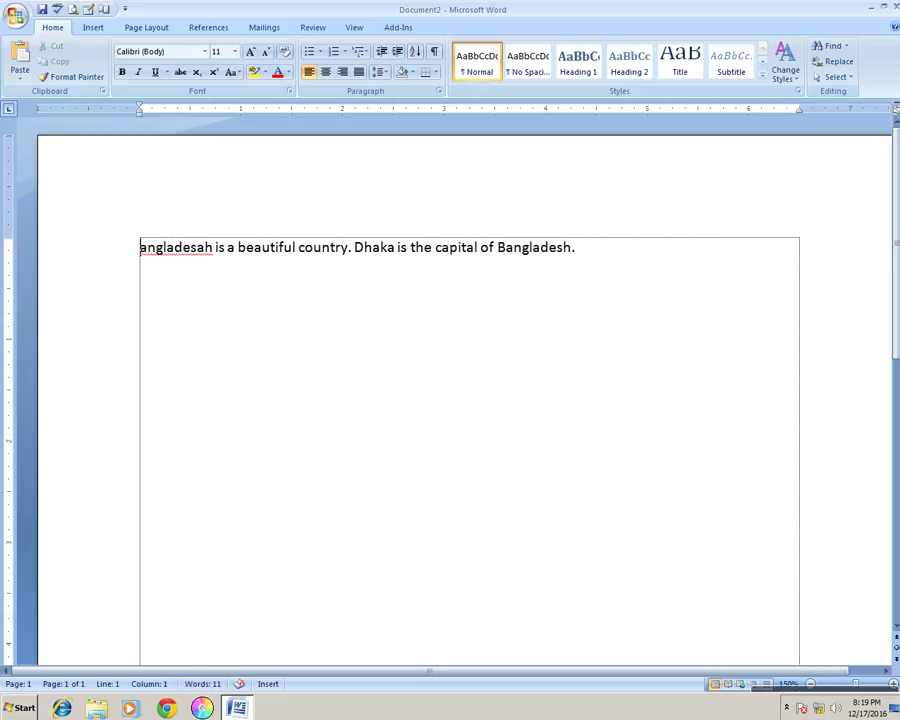
{"action": "type", "text": "B"}
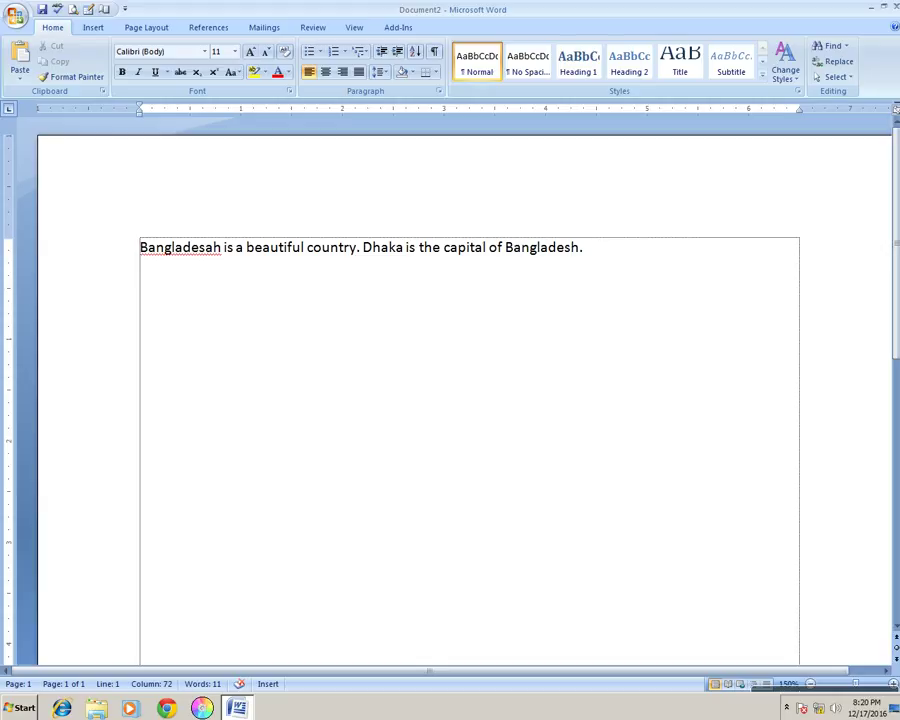
{"action": "left_click_drag", "start_coordinate": [582, 248], "coordinate": [177, 249]}
{"action": "left_click", "coordinate": [605, 270]}
{"action": "key", "text": "shift+Left"}
{"action": "key", "text": "shift+Left"}
{"action": "key", "text": "shift+Left"}
{"action": "key", "text": "shift+Left"}
{"action": "key", "text": "shift+Left"}
{"action": "key", "text": "shift+Left"}
{"action": "key", "text": "shift+Left"}
{"action": "key", "text": "shift+Left"}
{"action": "key", "text": "shift+Left"}
{"action": "key", "text": "shift+Left"}
{"action": "key", "text": "shift+Left"}
{"action": "key", "text": "shift+Left"}
{"action": "key", "text": "shift+Left"}
{"action": "key", "text": "shift+Left"}
{"action": "key", "text": "shift+Left"}
{"action": "key", "text": "shift+Left"}
{"action": "key", "text": "shift+Left"}
{"action": "key", "text": "shift+Left"}
{"action": "key", "text": "shift+Left"}
{"action": "key", "text": "shift+Left"}
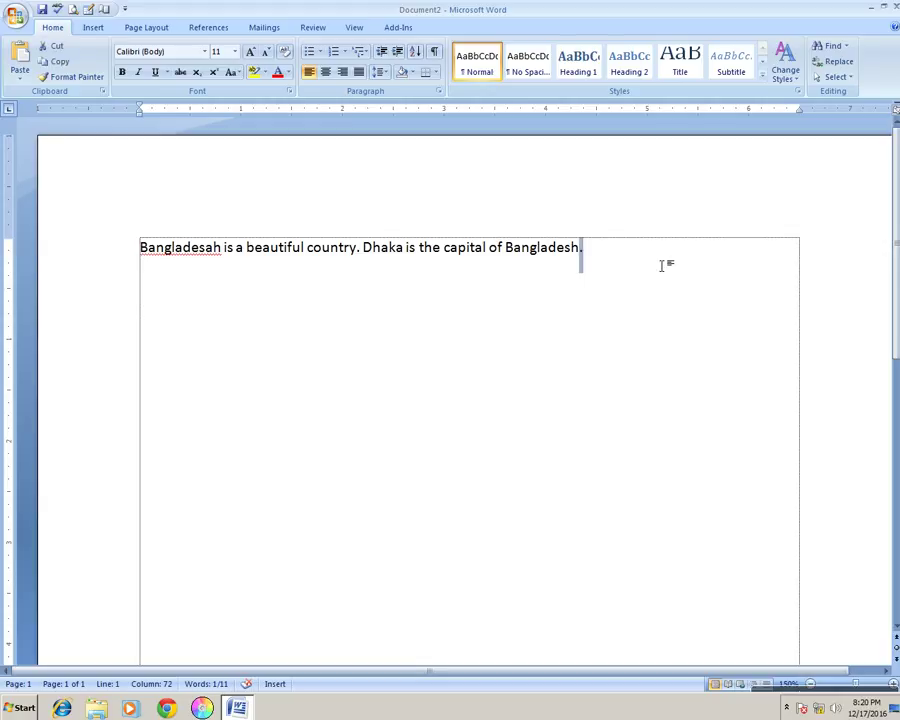
{"action": "key", "text": "shift+Left"}
{"action": "key", "text": "shift+Left"}
{"action": "key", "text": "shift+Left"}
{"action": "key", "text": "shift+Left"}
{"action": "key", "text": "shift+Left"}
{"action": "key", "text": "shift+Left"}
{"action": "key", "text": "shift+Left"}
{"action": "key", "text": "ctrl+c"}
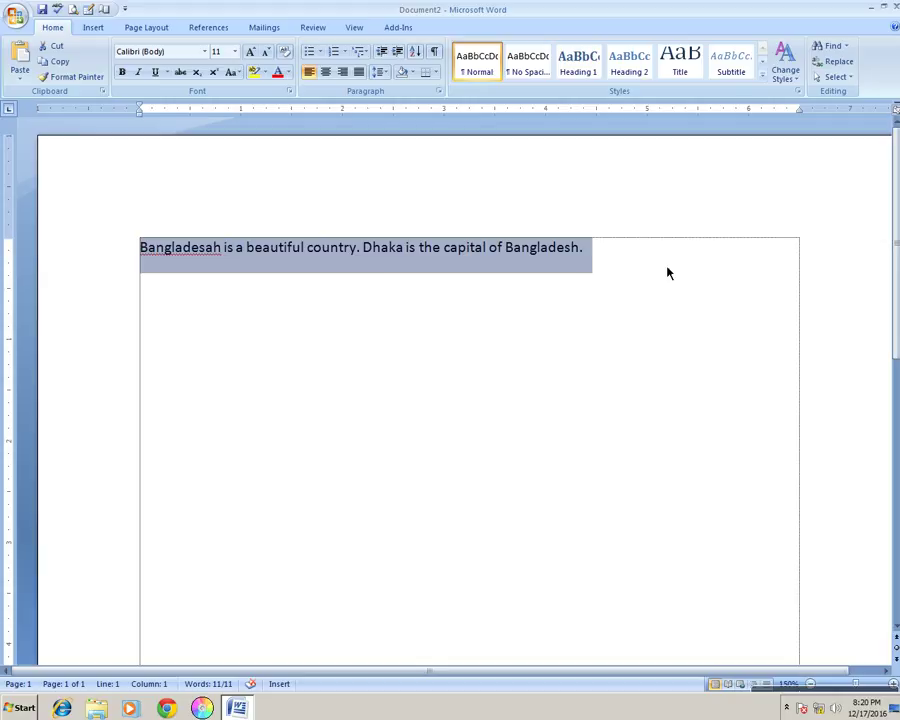
Step: Paste eight copies of the copied line below the original, each on its own line
{"action": "left_click", "coordinate": [652, 262]}
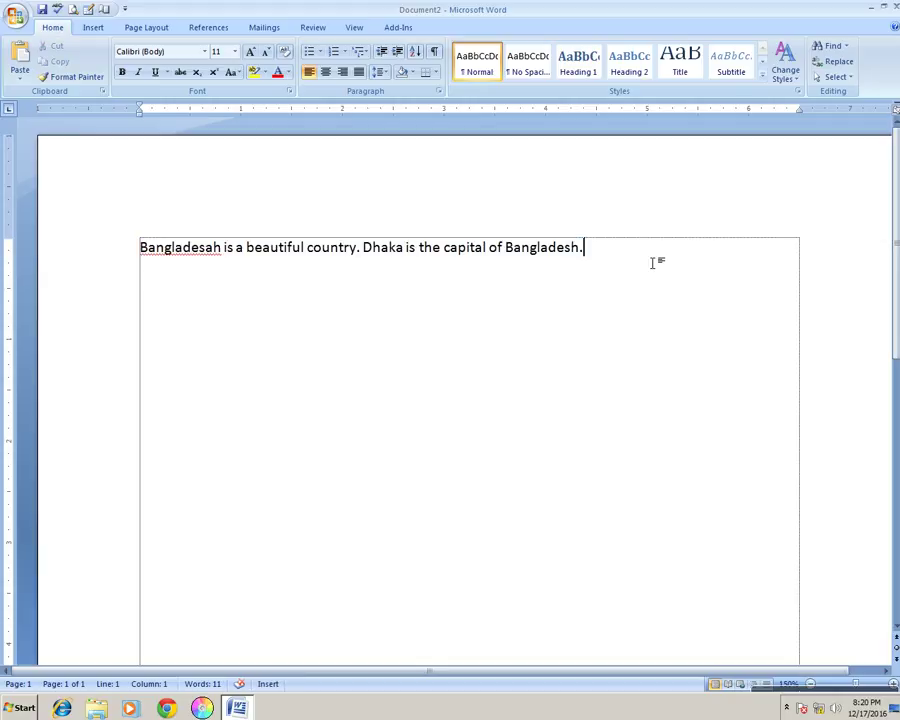
{"action": "key", "text": "Return"}
{"action": "key", "text": "ctrl+v"}
{"action": "key", "text": "ctrl+v"}
{"action": "key", "text": "ctrl+v"}
{"action": "key", "text": "ctrl+v"}
{"action": "key", "text": "ctrl+v"}
{"action": "key", "text": "ctrl+v"}
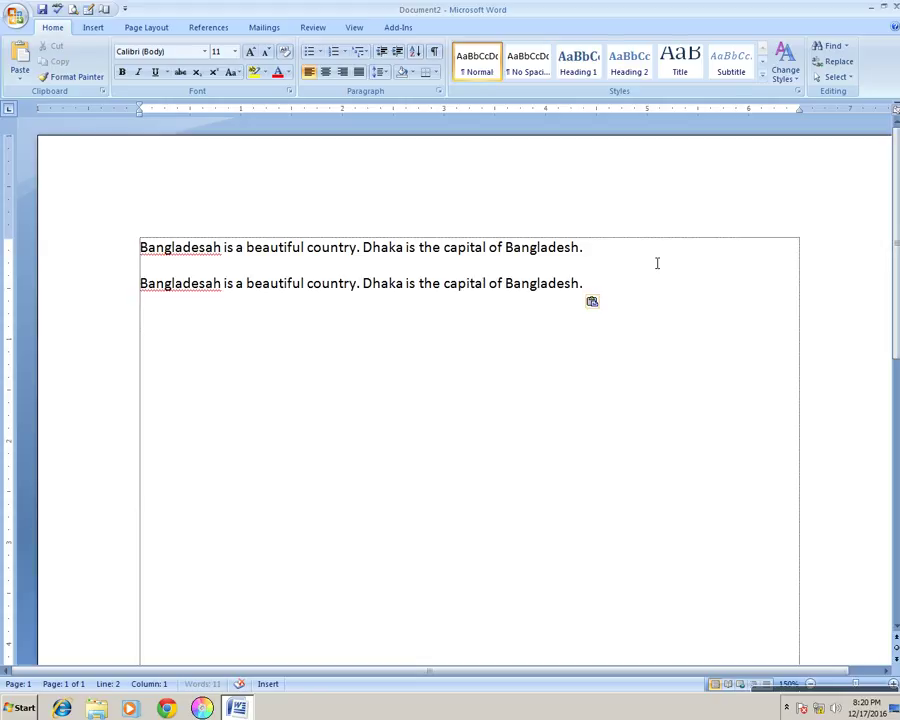
{"action": "key", "text": "ctrl+v"}
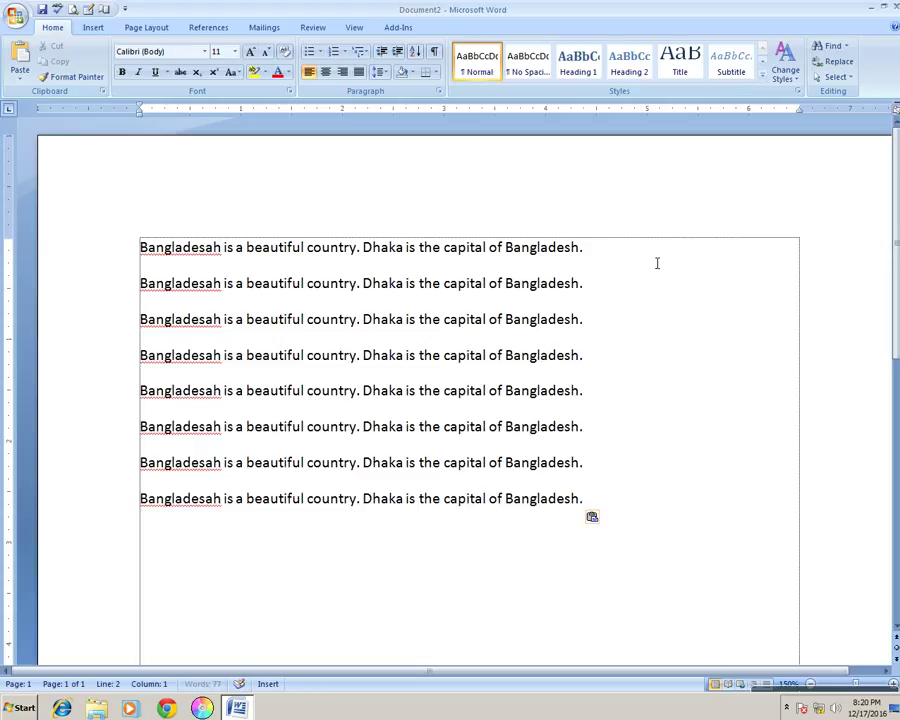
{"action": "key", "text": "ctrl+v"}
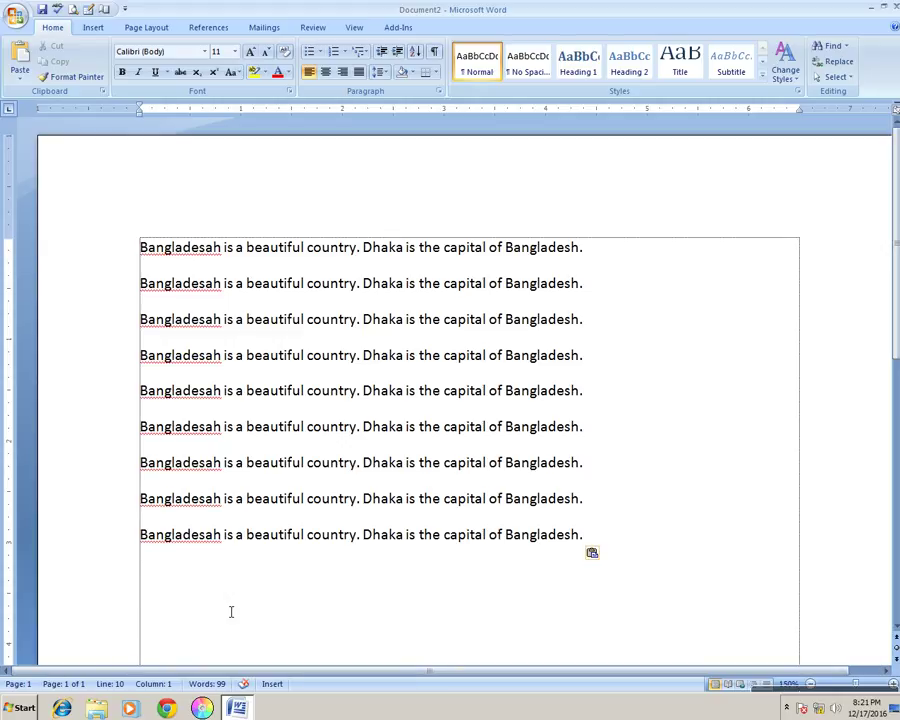
Step: Add blank lines below the last pasted sentence until the document extends to page 14
{"action": "scroll", "coordinate": [231, 609], "scroll_direction": "down", "scroll_amount": 2}
{"action": "key", "text": "Return"}
{"action": "key", "text": "Return"}
{"action": "key", "text": "Return"}
{"action": "key", "text": "Return"}
{"action": "key", "text": "Return"}
{"action": "key", "text": "Return"}
{"action": "key", "text": "Return"}
{"action": "key", "text": "Return"}
{"action": "key", "text": "Return"}
{"action": "key", "text": "Return"}
{"action": "key", "text": "Return"}
{"action": "key", "text": "Return"}
{"action": "key", "text": "Return"}
{"action": "key", "text": "Return"}
{"action": "key", "text": "Return"}
{"action": "key", "text": "Return"}
{"action": "key", "text": "Return"}
{"action": "key", "text": "Return"}
{"action": "key", "text": "Return"}
{"action": "key", "text": "Return"}
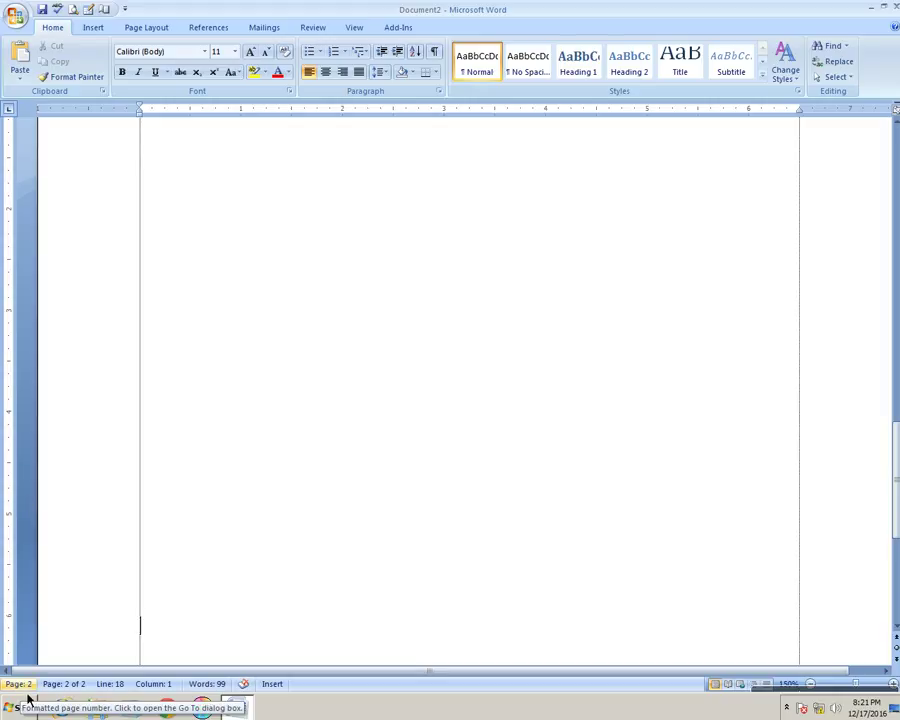
{"action": "key", "text": "Return"}
{"action": "key", "text": "Return"}
{"action": "key", "text": "Return"}
{"action": "key", "text": "Return"}
{"action": "key", "text": "Return"}
{"action": "key", "text": "Return"}
{"action": "key", "text": "Return"}
{"action": "key", "text": "Return"}
{"action": "key", "text": "Return"}
{"action": "key", "text": "Return"}
{"action": "key", "text": "Return"}
{"action": "key", "text": "Return"}
{"action": "key", "text": "Return"}
{"action": "key", "text": "Return"}
{"action": "key", "text": "Return"}
{"action": "key", "text": "Return"}
{"action": "key", "text": "Return"}
{"action": "key", "text": "Return"}
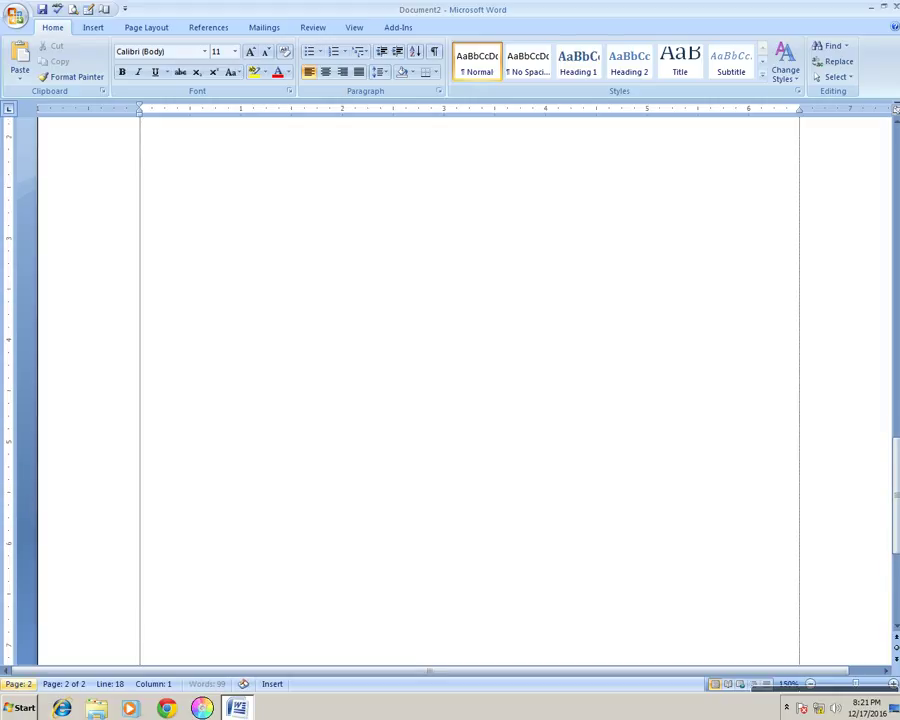
{"action": "key", "text": "Return"}
{"action": "key", "text": "Return"}
{"action": "key", "text": "Return"}
{"action": "key", "text": "Return"}
{"action": "key", "text": "Return"}
{"action": "key", "text": "Return"}
{"action": "key", "text": "Return"}
{"action": "key", "text": "Return"}
{"action": "key", "text": "Return"}
{"action": "key", "text": "Return"}
{"action": "key", "text": "Return"}
{"action": "key", "text": "Return"}
{"action": "key", "text": "Return"}
{"action": "key", "text": "Return"}
{"action": "key", "text": "Return"}
{"action": "key", "text": "Return"}
{"action": "key", "text": "Return"}
{"action": "key", "text": "Return"}
{"action": "key", "text": "Return"}
{"action": "key", "text": "Return"}
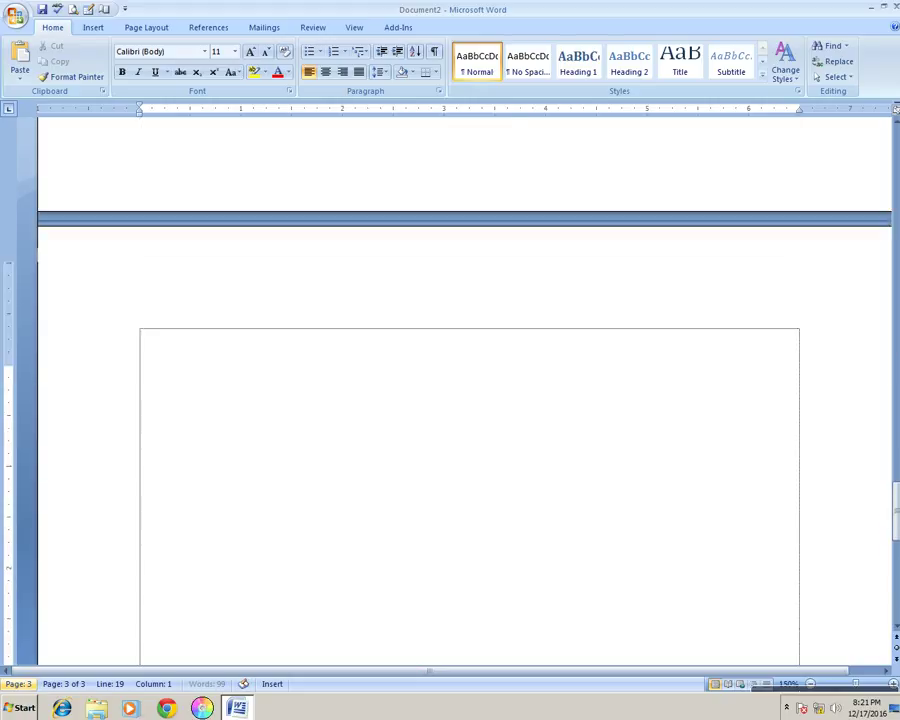
{"action": "key", "text": "Return"}
{"action": "key", "text": "Return"}
{"action": "key", "text": "Return"}
{"action": "key", "text": "Return"}
{"action": "key", "text": "Return"}
{"action": "key", "text": "Return"}
{"action": "key", "text": "Return"}
{"action": "key", "text": "Return"}
{"action": "key", "text": "Return"}
{"action": "key", "text": "Return"}
{"action": "key", "text": "Return"}
{"action": "key", "text": "Return"}
{"action": "key", "text": "Return"}
{"action": "key", "text": "Return"}
{"action": "key", "text": "Return"}
{"action": "key", "text": "Return"}
{"action": "key", "text": "Return"}
{"action": "key", "text": "Return"}
{"action": "key", "text": "Return"}
{"action": "key", "text": "Return"}
{"action": "key", "text": "Return"}
{"action": "key", "text": "Return"}
{"action": "key", "text": "Return"}
{"action": "key", "text": "Return"}
{"action": "key", "text": "Return"}
{"action": "key", "text": "Return"}
{"action": "key", "text": "Return"}
{"action": "key", "text": "Return"}
{"action": "key", "text": "Return"}
{"action": "key", "text": "Return"}
{"action": "key", "text": "Return"}
{"action": "key", "text": "Return"}
{"action": "key", "text": "Return"}
{"action": "key", "text": "Return"}
{"action": "key", "text": "Return"}
{"action": "key", "text": "Return"}
{"action": "key", "text": "Return"}
{"action": "key", "text": "Return"}
{"action": "key", "text": "Return"}
{"action": "key", "text": "Return"}
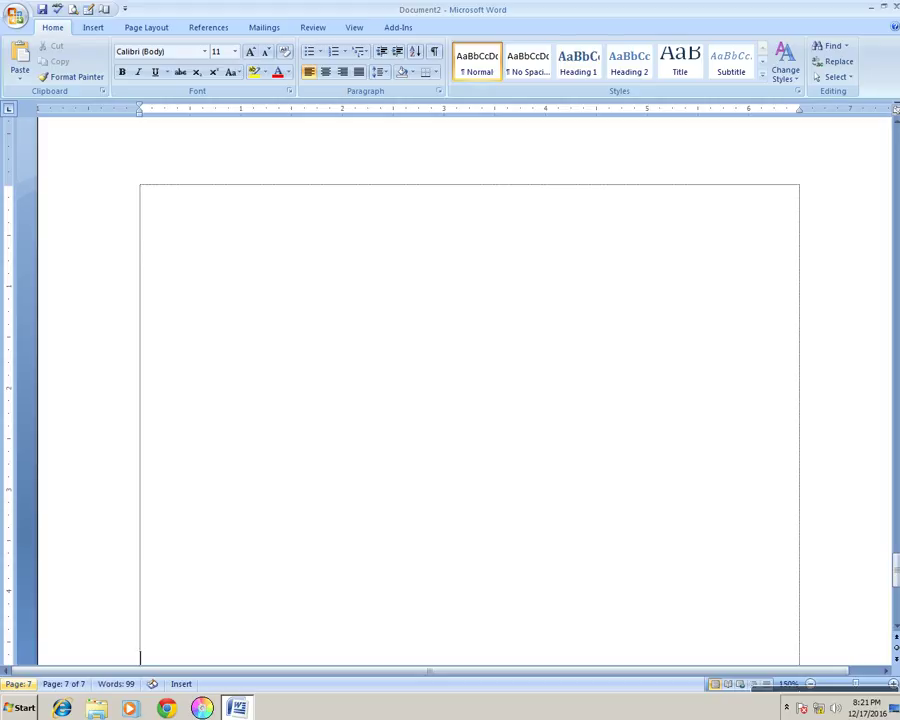
{"action": "key", "text": "Return"}
{"action": "key", "text": "Return"}
{"action": "key", "text": "Return"}
{"action": "key", "text": "Return"}
{"action": "key", "text": "Return"}
{"action": "key", "text": "Return"}
{"action": "key", "text": "Return"}
{"action": "key", "text": "Return"}
{"action": "key", "text": "Return"}
{"action": "key", "text": "Return"}
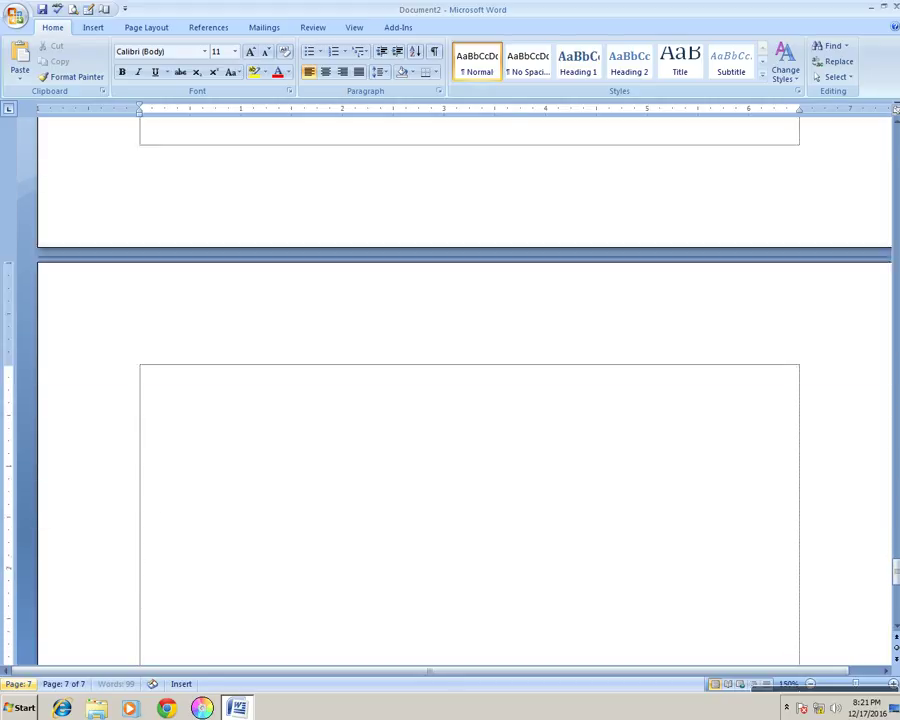
{"action": "key", "text": "Return"}
{"action": "key", "text": "Return"}
{"action": "key", "text": "Return"}
{"action": "key", "text": "Return"}
{"action": "key", "text": "Return"}
{"action": "key", "text": "Return"}
{"action": "key", "text": "Return"}
{"action": "key", "text": "Return"}
{"action": "key", "text": "Return"}
{"action": "key", "text": "Return"}
{"action": "key", "text": "Return"}
{"action": "key", "text": "Return"}
{"action": "key", "text": "Return"}
{"action": "key", "text": "Return"}
{"action": "key", "text": "Return"}
{"action": "key", "text": "Return"}
{"action": "key", "text": "Return"}
{"action": "key", "text": "Return"}
{"action": "key", "text": "Return"}
{"action": "key", "text": "Return"}
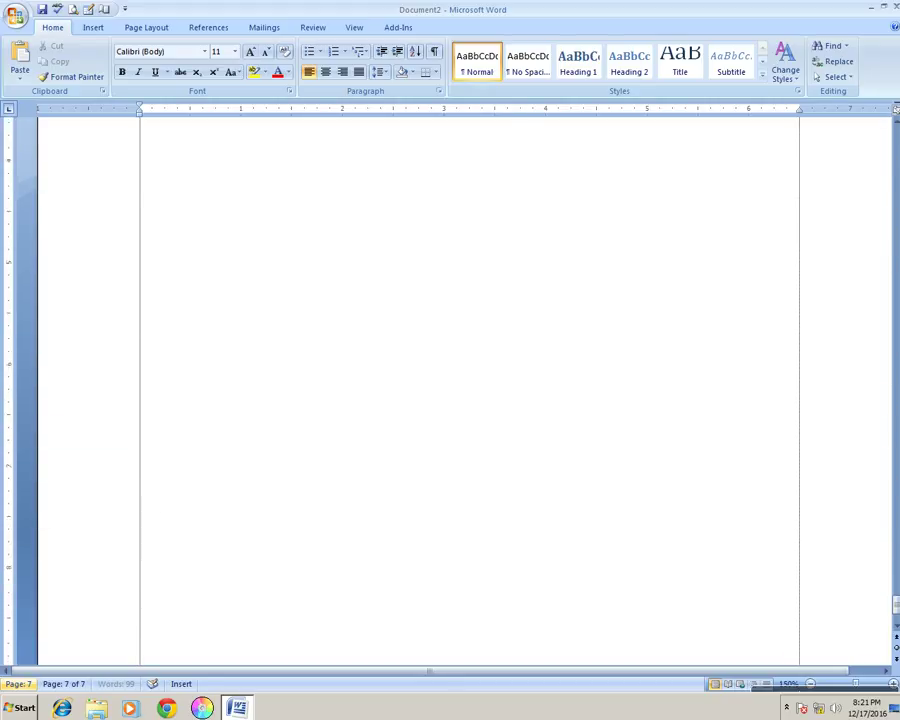
{"action": "key", "text": "Return"}
{"action": "key", "text": "Return"}
{"action": "key", "text": "Return"}
{"action": "key", "text": "Return"}
{"action": "key", "text": "Return"}
{"action": "key", "text": "Return"}
{"action": "key", "text": "Return"}
{"action": "key", "text": "Return"}
{"action": "key", "text": "Return"}
{"action": "key", "text": "Return"}
{"action": "key", "text": "Return"}
{"action": "key", "text": "Return"}
{"action": "key", "text": "Return"}
{"action": "key", "text": "Return"}
{"action": "key", "text": "Return"}
{"action": "key", "text": "Return"}
{"action": "key", "text": "Return"}
{"action": "key", "text": "Return"}
{"action": "key", "text": "Return"}
{"action": "key", "text": "Return"}
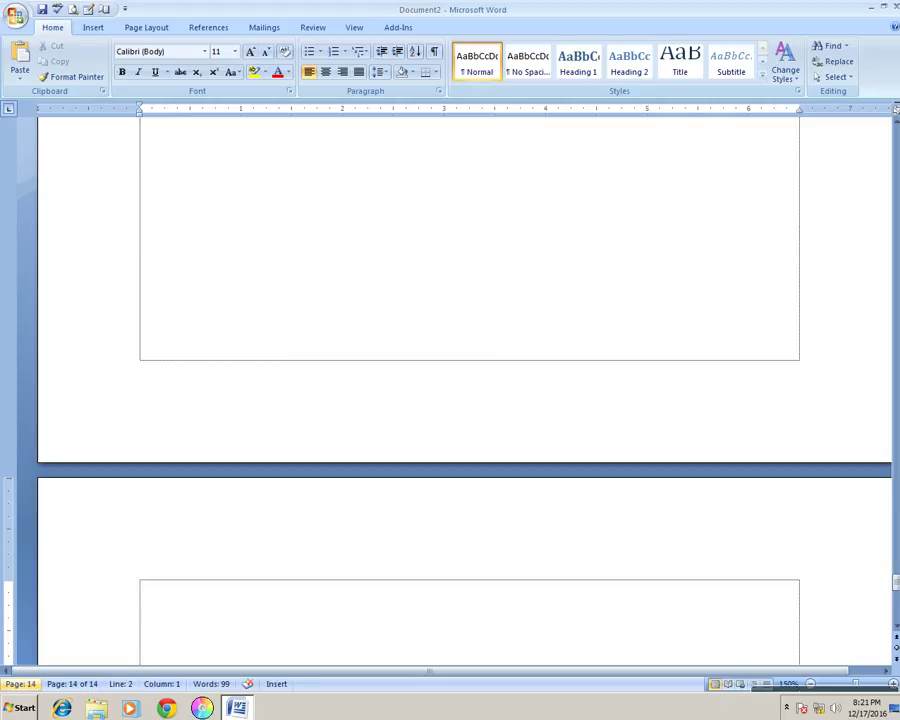
Step: Keep adding blank lines at the end of the document until it extends to page 19
{"action": "key", "text": "Return"}
{"action": "key", "text": "Return"}
{"action": "key", "text": "Return"}
{"action": "key", "text": "Return"}
{"action": "key", "text": "Return"}
{"action": "key", "text": "Return"}
{"action": "key", "text": "Return"}
{"action": "key", "text": "Return"}
{"action": "key", "text": "Return"}
{"action": "key", "text": "Return"}
{"action": "key", "text": "Return"}
{"action": "key", "text": "Return"}
{"action": "key", "text": "Return"}
{"action": "key", "text": "Return"}
{"action": "key", "text": "Return"}
{"action": "key", "text": "Return"}
{"action": "key", "text": "Return"}
{"action": "key", "text": "Return"}
{"action": "key", "text": "Return"}
{"action": "key", "text": "Return"}
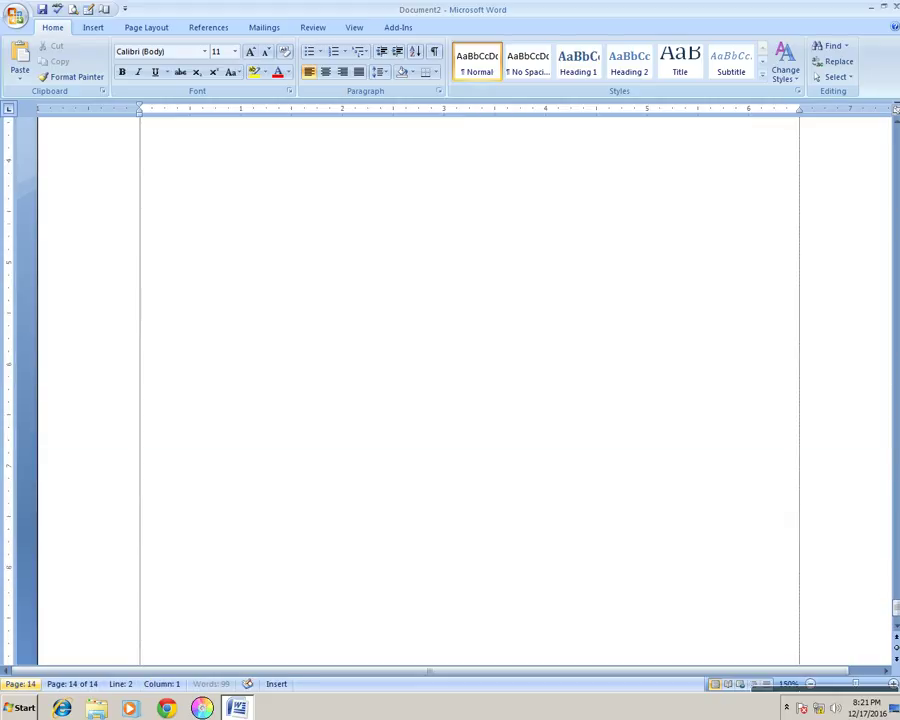
{"action": "key", "text": "Return"}
{"action": "key", "text": "Return"}
{"action": "key", "text": "Return"}
{"action": "key", "text": "Return"}
{"action": "key", "text": "Return"}
{"action": "key", "text": "Return"}
{"action": "key", "text": "Return"}
{"action": "key", "text": "Return"}
{"action": "key", "text": "Return"}
{"action": "key", "text": "Return"}
{"action": "key", "text": "Return"}
{"action": "key", "text": "Return"}
{"action": "key", "text": "Return"}
{"action": "key", "text": "Return"}
{"action": "key", "text": "Return"}
{"action": "key", "text": "Return"}
{"action": "key", "text": "Return"}
{"action": "key", "text": "Return"}
{"action": "key", "text": "Return"}
{"action": "key", "text": "Return"}
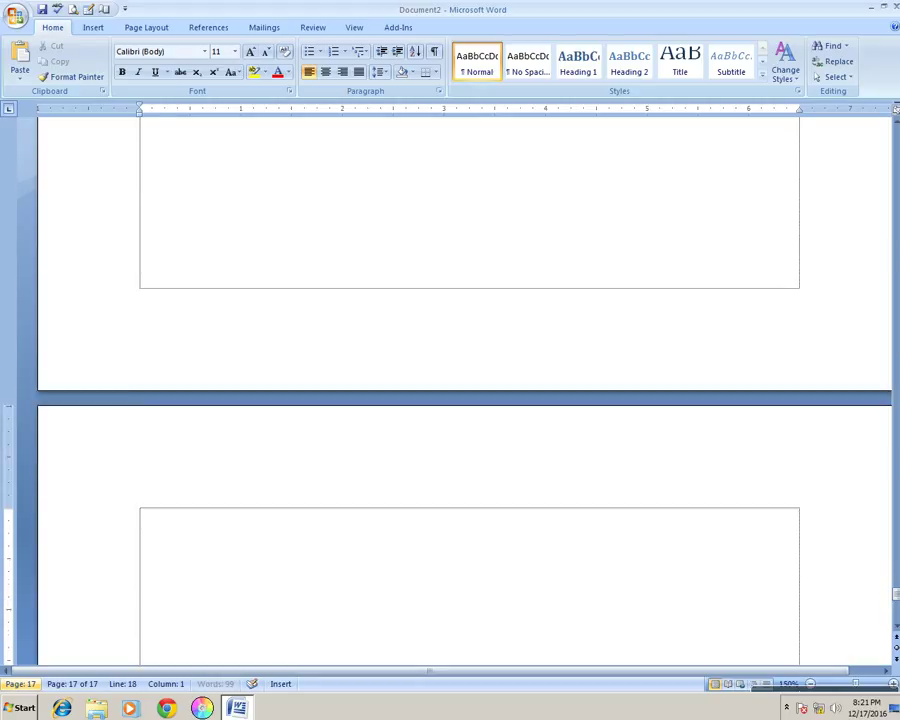
{"action": "key", "text": "Return"}
{"action": "key", "text": "Return"}
{"action": "key", "text": "Return"}
{"action": "key", "text": "Return"}
{"action": "key", "text": "Return"}
{"action": "key", "text": "Return"}
{"action": "key", "text": "Return"}
{"action": "key", "text": "Return"}
{"action": "key", "text": "Return"}
{"action": "key", "text": "Return"}
{"action": "key", "text": "Return"}
{"action": "key", "text": "Return"}
{"action": "key", "text": "Return"}
{"action": "key", "text": "Return"}
{"action": "key", "text": "Return"}
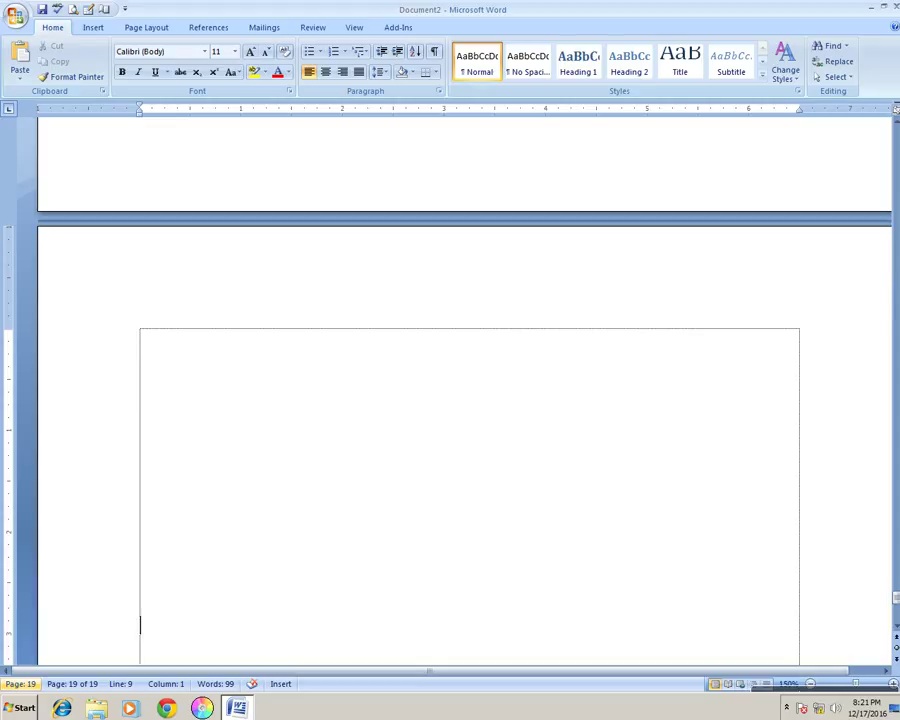
Step: Write "CTRL+F" on the fourth line of page 19
{"action": "left_click", "coordinate": [169, 450]}
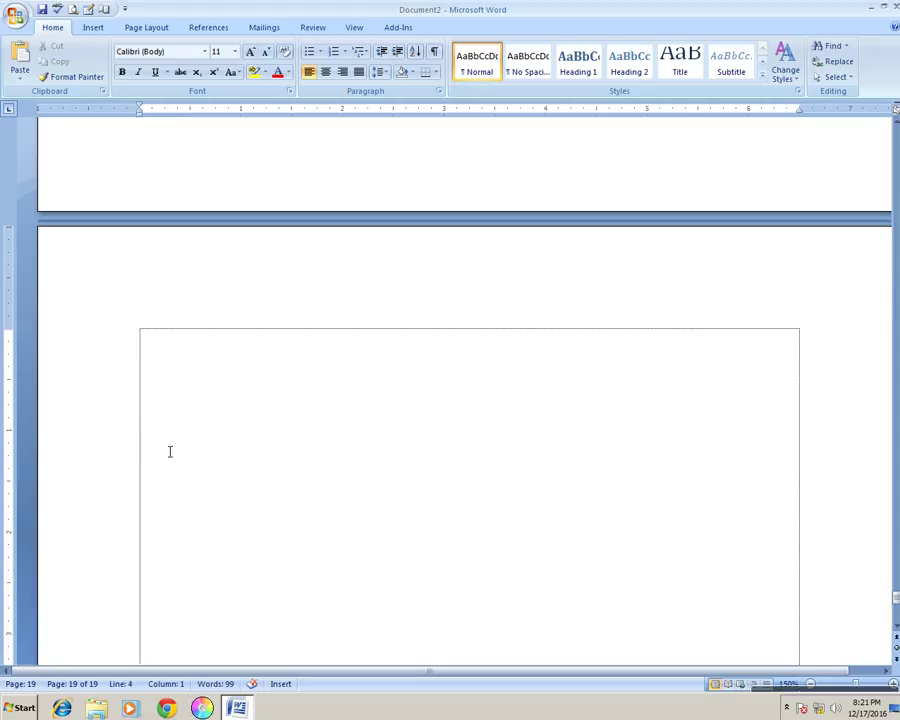
{"action": "type", "text": "CTRL="}
{"action": "key", "text": "BackSpace"}
{"action": "type", "text": "+f"}
{"action": "key", "text": "BackSpace"}
{"action": "key", "text": "Caps_Lock"}
{"action": "type", "text": "F"}
Step: Enlarge the "CTRL+F" text on page 19 to font size 31 and deselect it
{"action": "left_click_drag", "start_coordinate": [210, 458], "coordinate": [141, 447]}
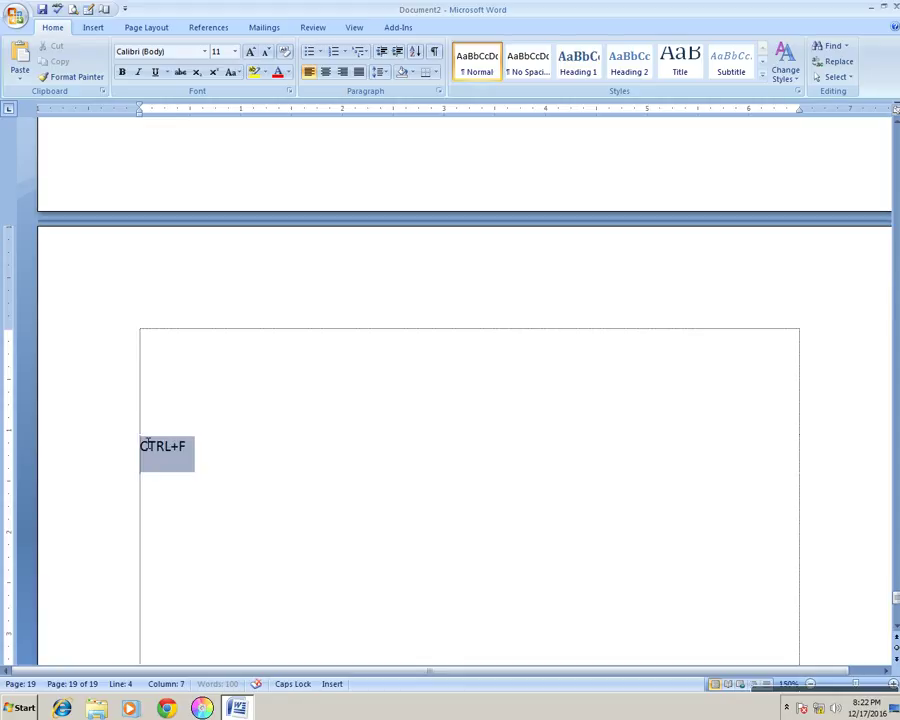
{"action": "key", "text": "ctrl+bracketright"}
{"action": "key", "text": "ctrl+bracketright"}
{"action": "key", "text": "ctrl+bracketright"}
{"action": "key", "text": "ctrl+bracketright"}
{"action": "key", "text": "ctrl+bracketright"}
{"action": "key", "text": "ctrl+bracketright"}
{"action": "key", "text": "ctrl+bracketright"}
{"action": "key", "text": "ctrl+bracketright"}
{"action": "key", "text": "ctrl+bracketright"}
{"action": "key", "text": "ctrl+bracketright"}
{"action": "key", "text": "ctrl+bracketright"}
{"action": "key", "text": "ctrl+bracketright"}
{"action": "key", "text": "ctrl+bracketright"}
{"action": "key", "text": "ctrl+bracketright"}
{"action": "key", "text": "ctrl+bracketright"}
{"action": "key", "text": "ctrl+bracketright"}
{"action": "key", "text": "ctrl+bracketright"}
{"action": "key", "text": "ctrl+bracketright"}
{"action": "key", "text": "ctrl+bracketright"}
{"action": "key", "text": "ctrl+bracketright"}
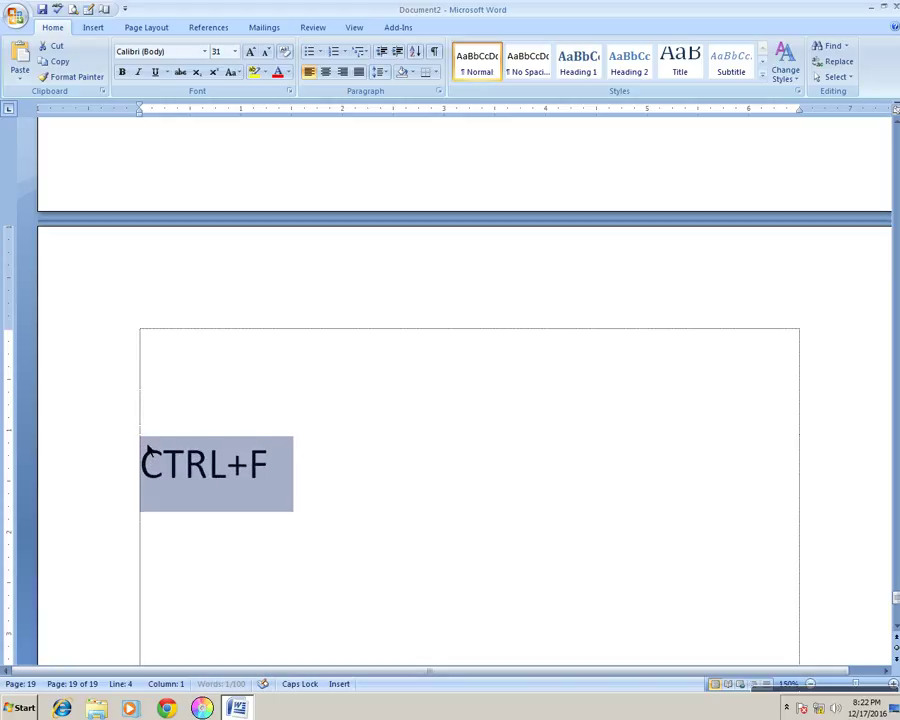
{"action": "left_click", "coordinate": [476, 520]}
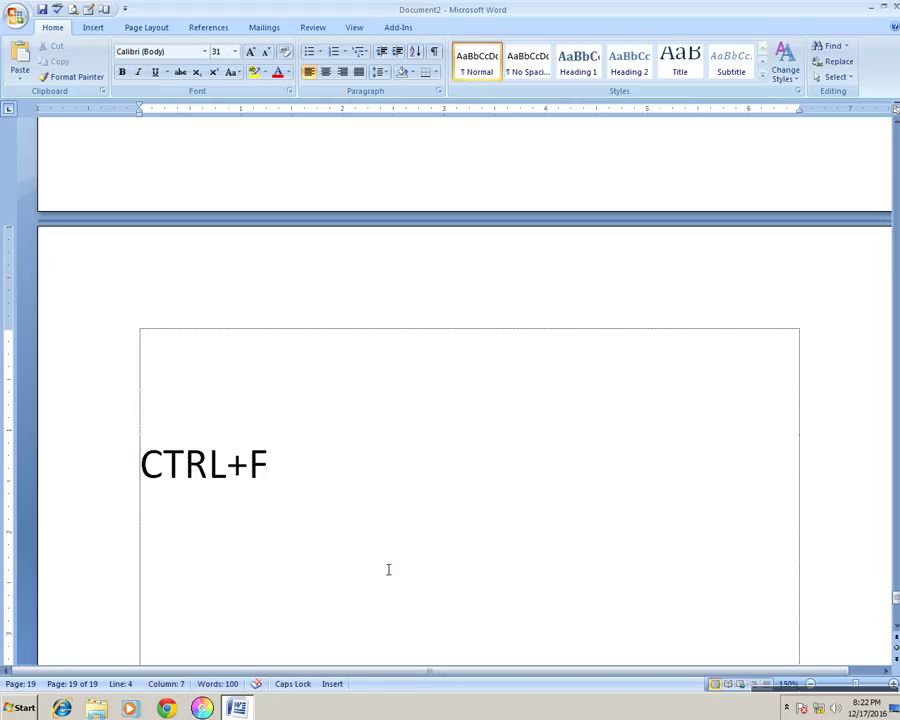
Step: Open the Find and Replace dialog, move it beside the CTRL+F text, and enter "dhaka" in lowercase as the search term
{"action": "key", "text": "ctrl+f"}
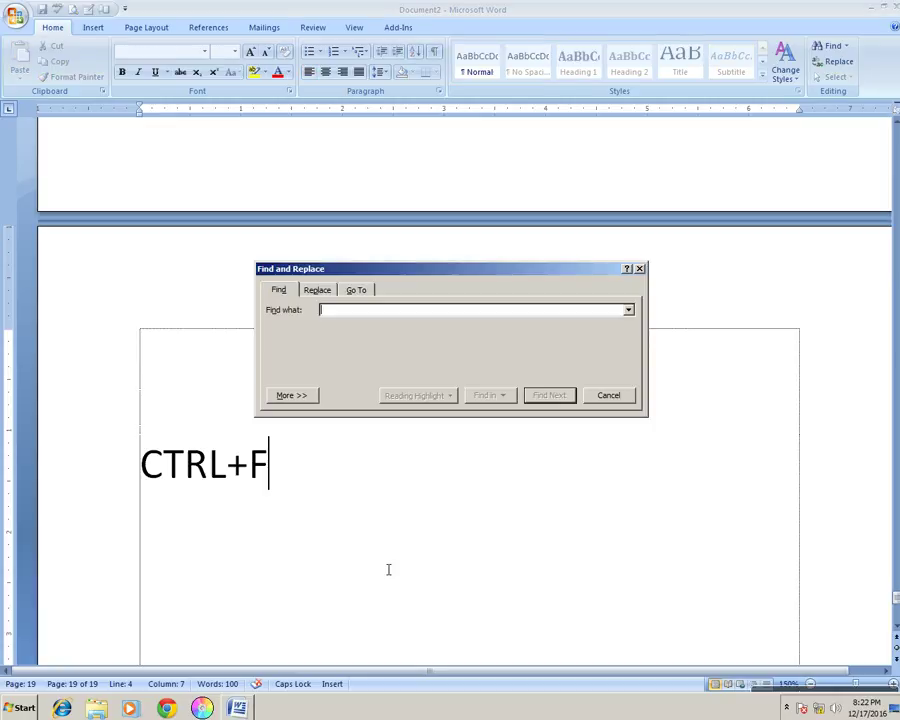
{"action": "left_click_drag", "start_coordinate": [420, 272], "coordinate": [532, 414]}
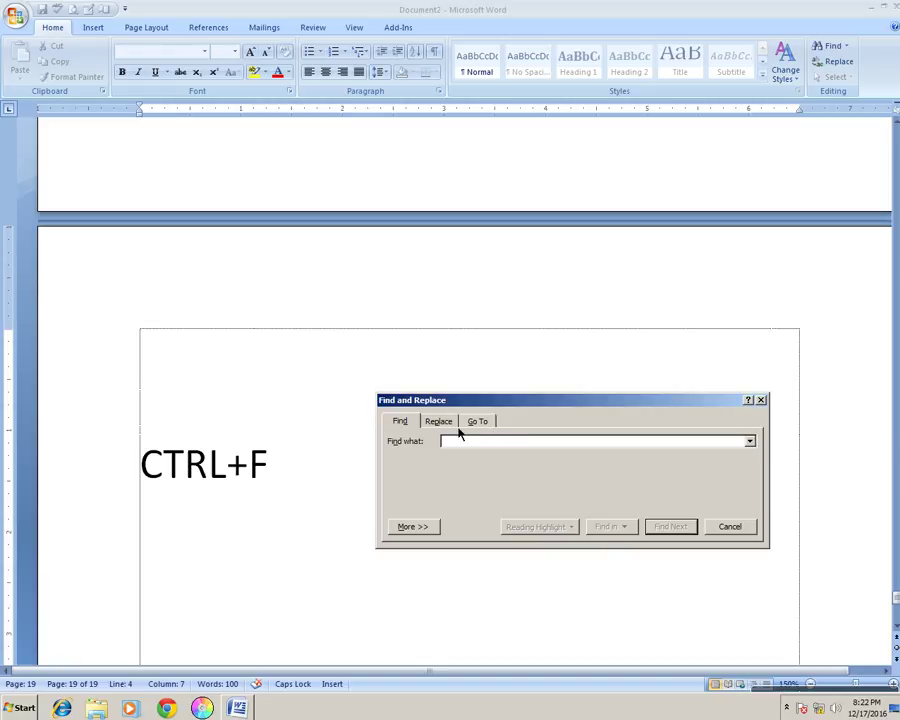
{"action": "left_click_drag", "start_coordinate": [488, 408], "coordinate": [454, 363]}
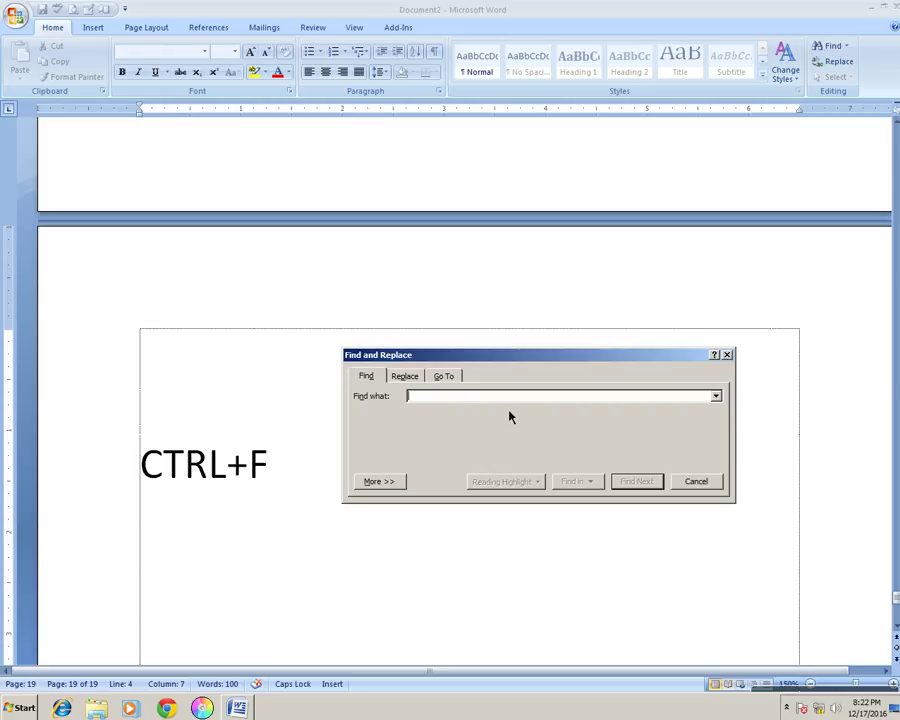
{"action": "type", "text": "DHAKA"}
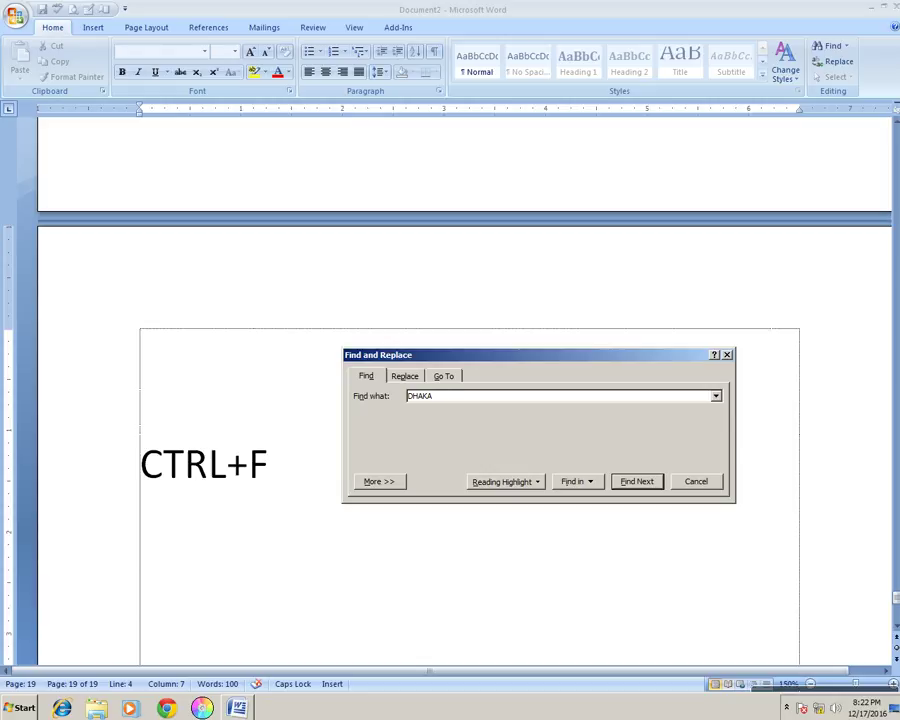
{"action": "key", "text": "BackSpace"}
{"action": "key", "text": "BackSpace"}
{"action": "key", "text": "BackSpace"}
{"action": "key", "text": "BackSpace"}
{"action": "key", "text": "BackSpace"}
{"action": "key", "text": "Caps_Lock"}
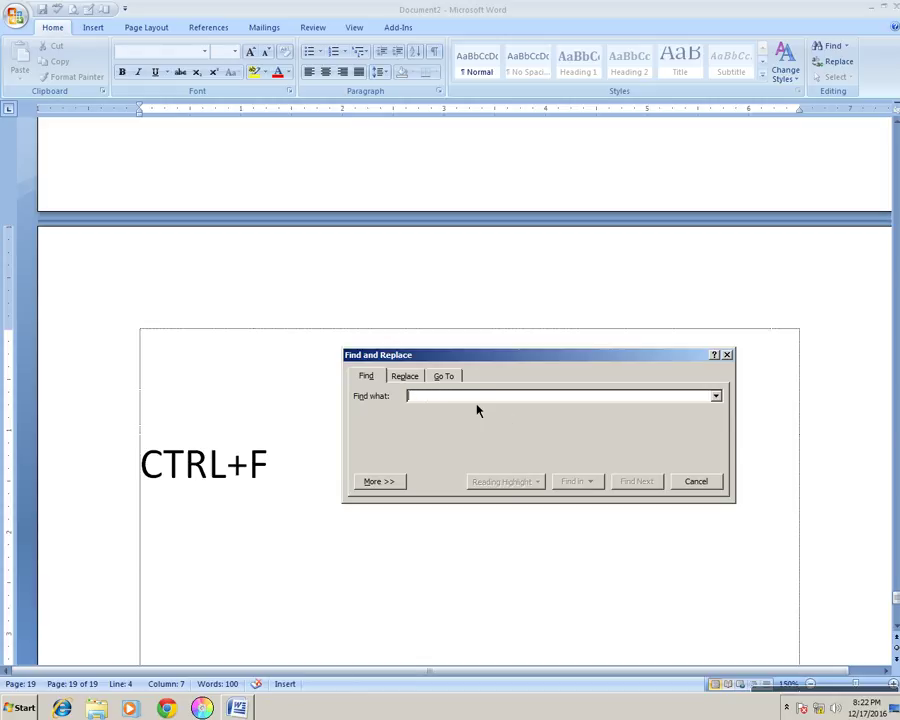
{"action": "type", "text": "dhaka"}
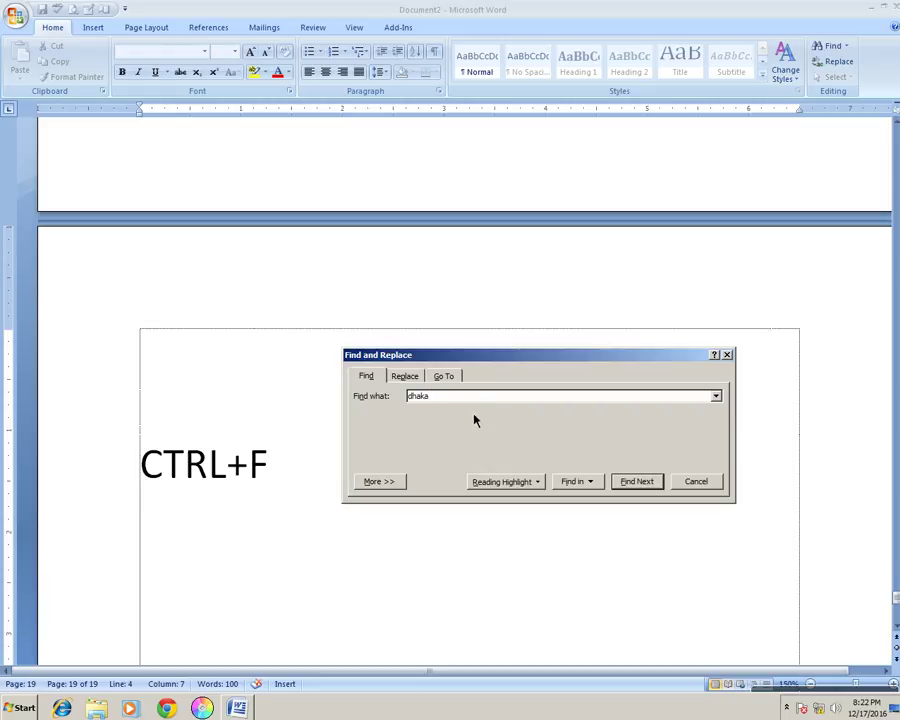
Step: Replace every occurrence of "dhaka" with "pabna" throughout the document
{"action": "left_click", "coordinate": [407, 379]}
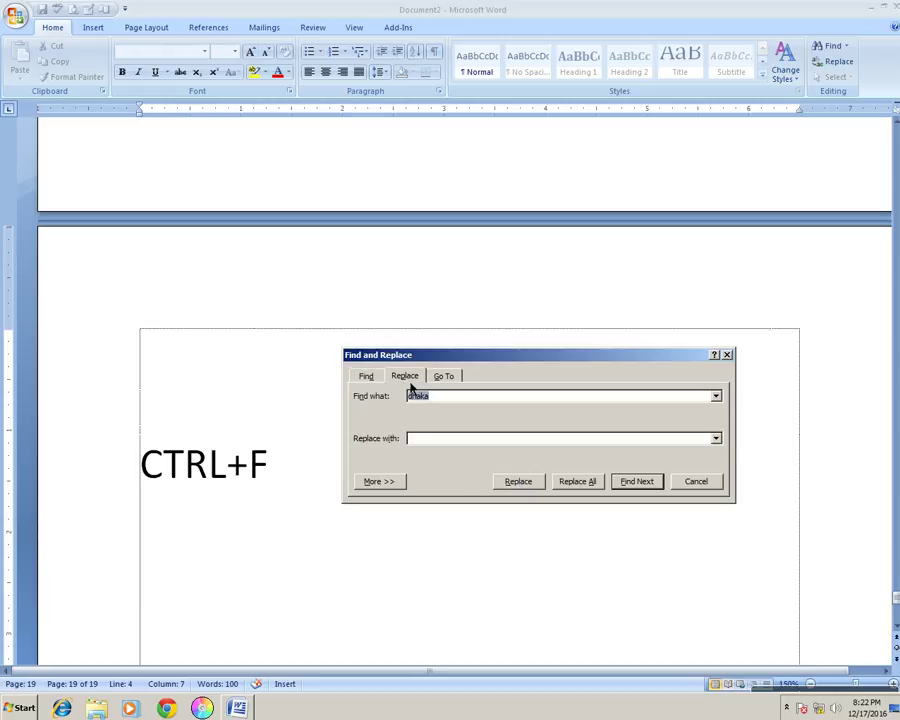
{"action": "left_click", "coordinate": [426, 447]}
{"action": "type", "text": "pabna"}
{"action": "left_click", "coordinate": [587, 490]}
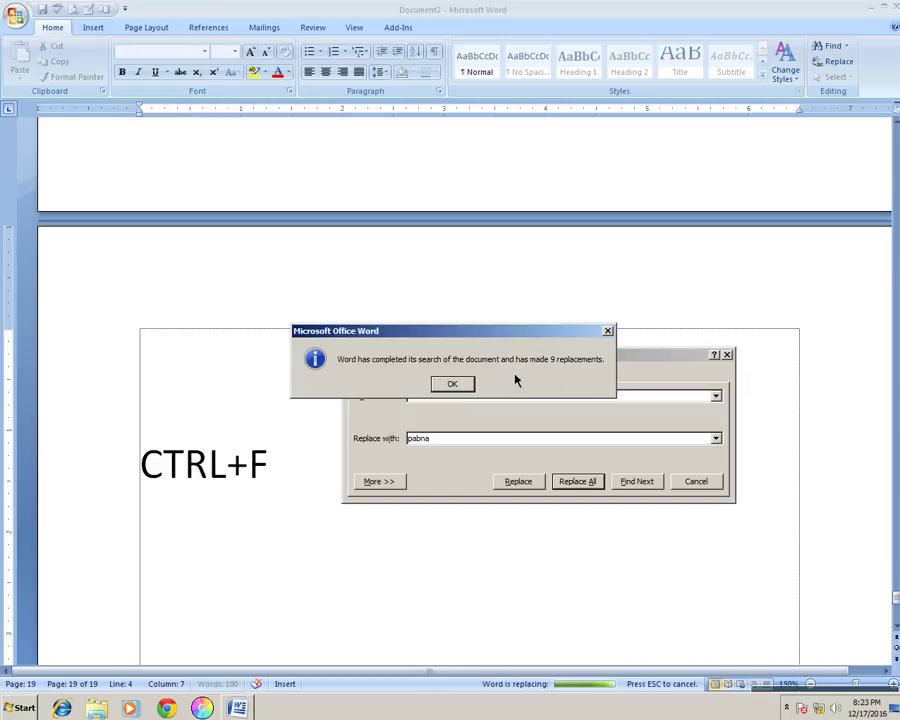
{"action": "left_click", "coordinate": [463, 391]}
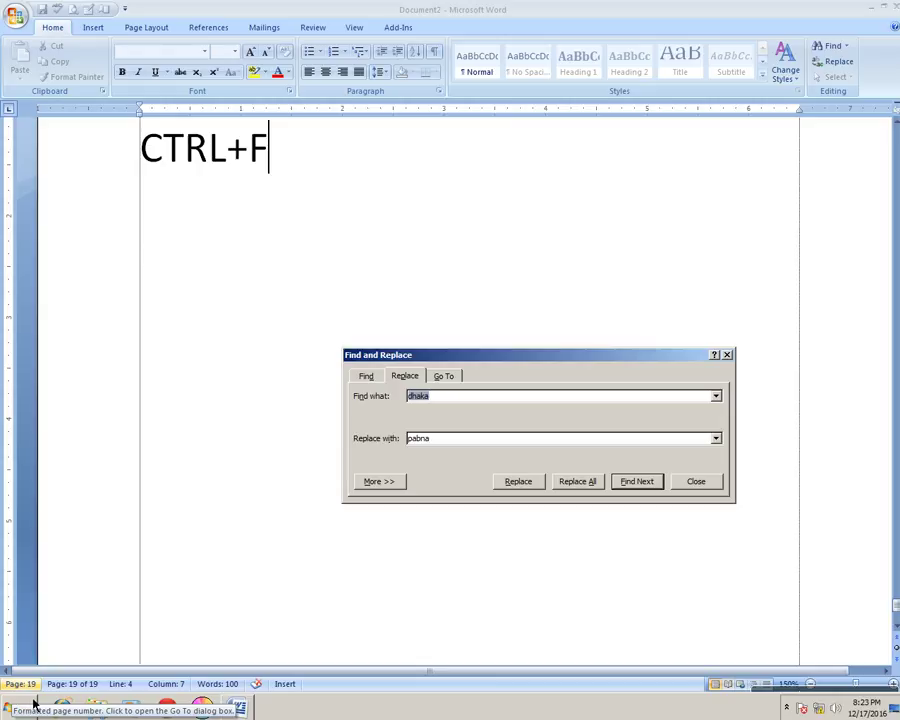
Step: Go to page 1, move the dialog below the sentences, and place the cursor after the last sentence
{"action": "left_click", "coordinate": [447, 378]}
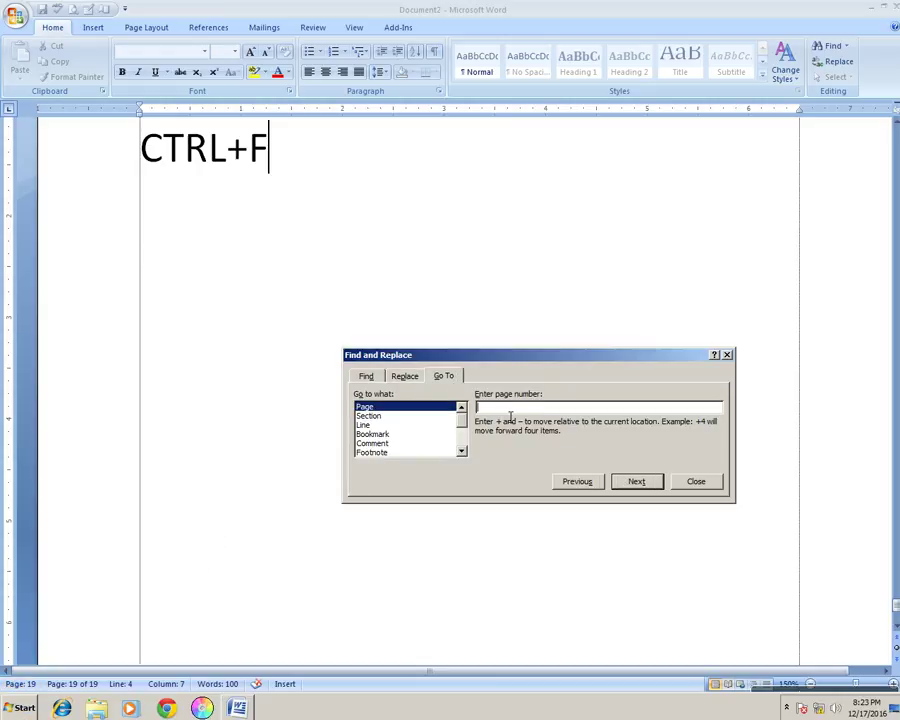
{"action": "type", "text": "1"}
{"action": "left_click", "coordinate": [660, 483]}
{"action": "left_click_drag", "start_coordinate": [687, 368], "coordinate": [706, 533]}
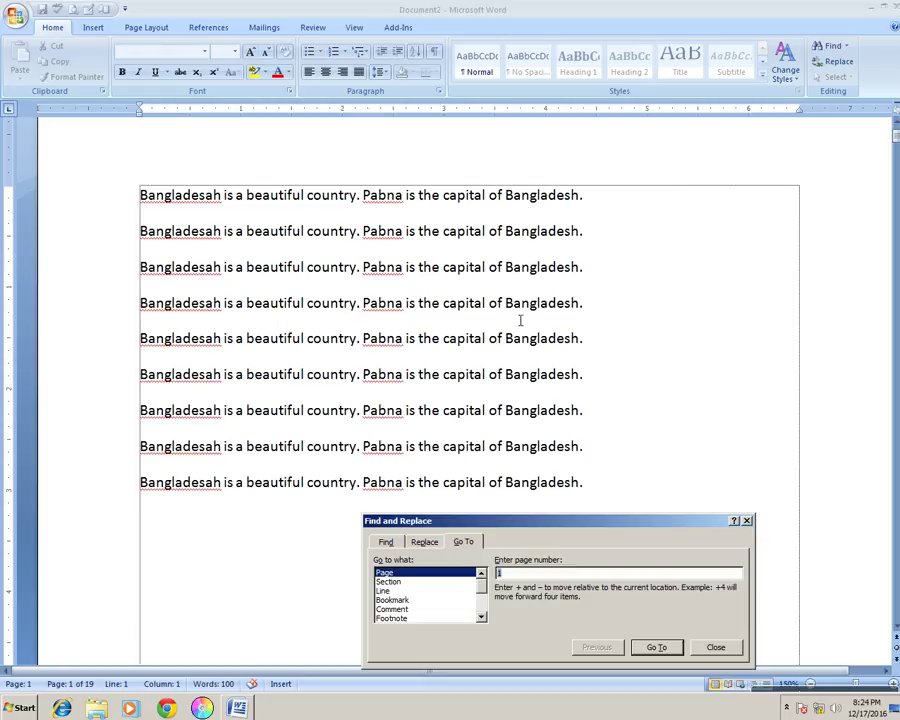
{"action": "left_click_drag", "start_coordinate": [468, 532], "coordinate": [419, 546]}
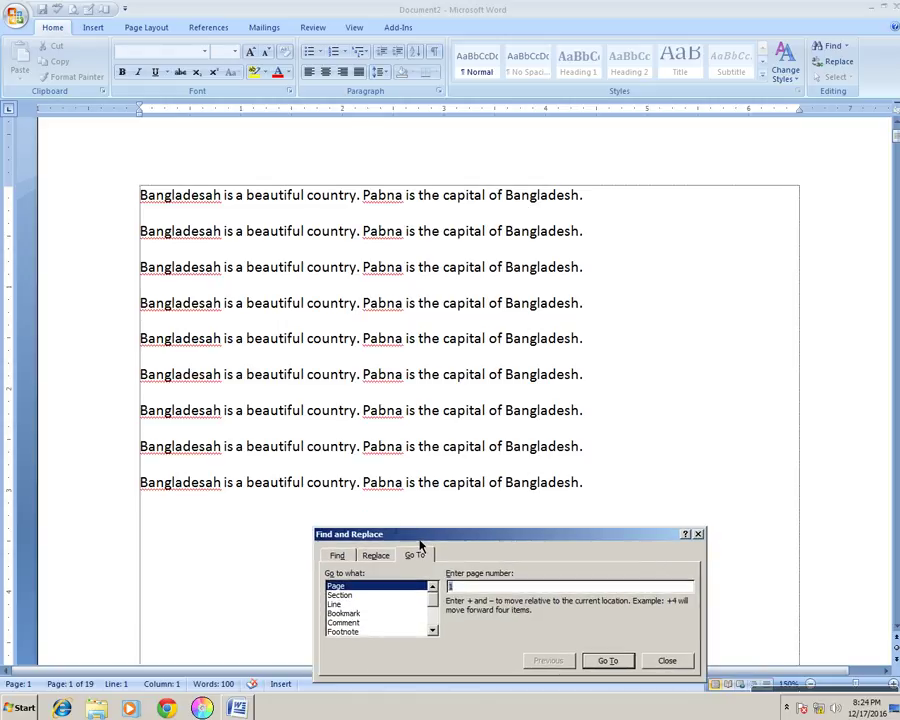
{"action": "left_click", "coordinate": [145, 195]}
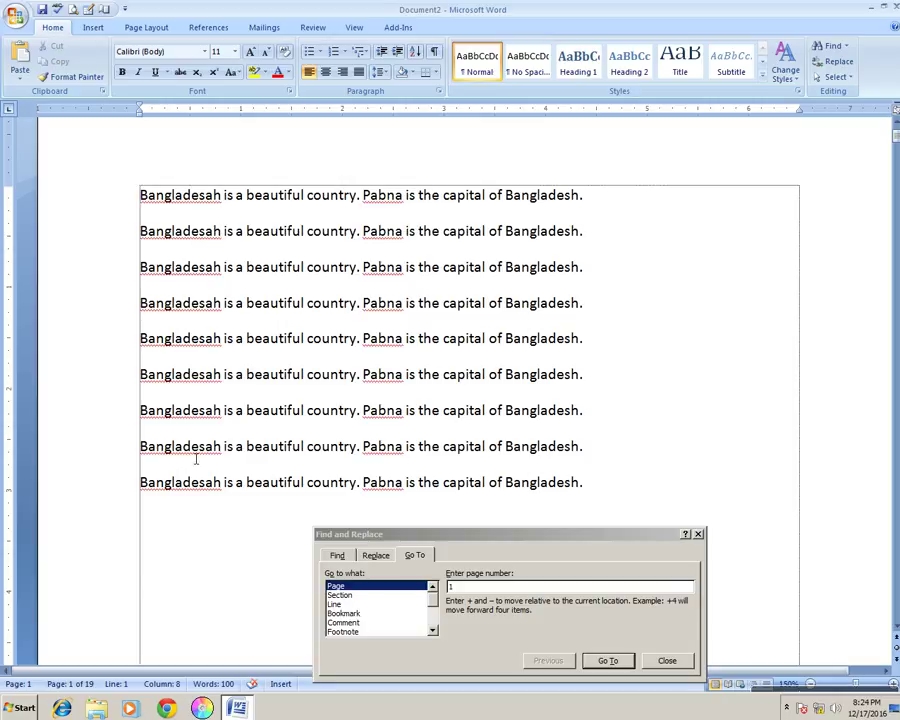
{"action": "left_click", "coordinate": [596, 483]}
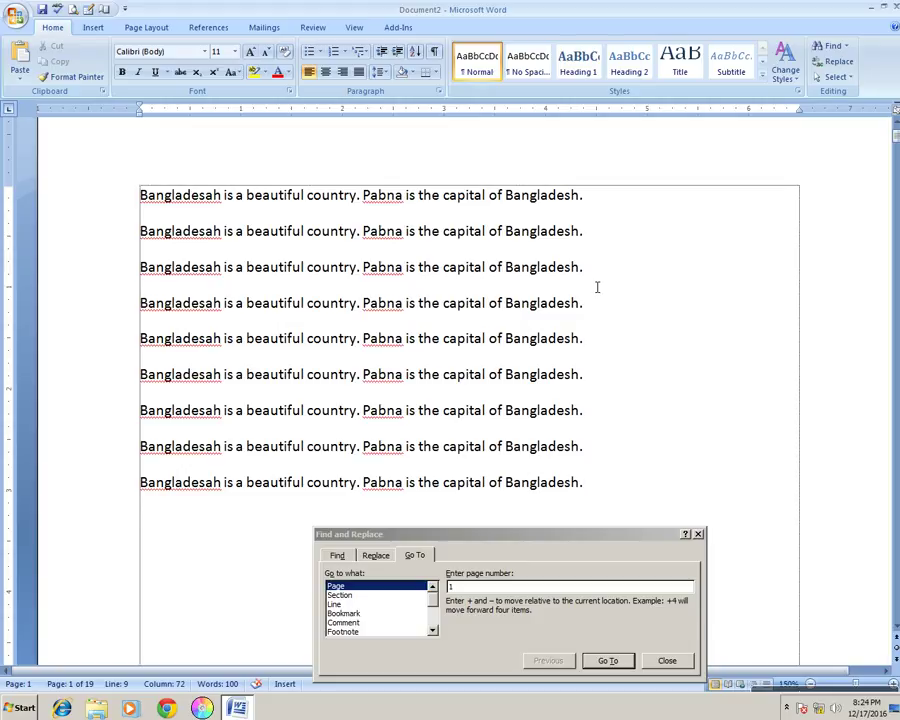
Step: Change the search term in the Find and Replace dialog to "bangladesh"
{"action": "left_click", "coordinate": [338, 556]}
{"action": "left_click", "coordinate": [476, 587]}
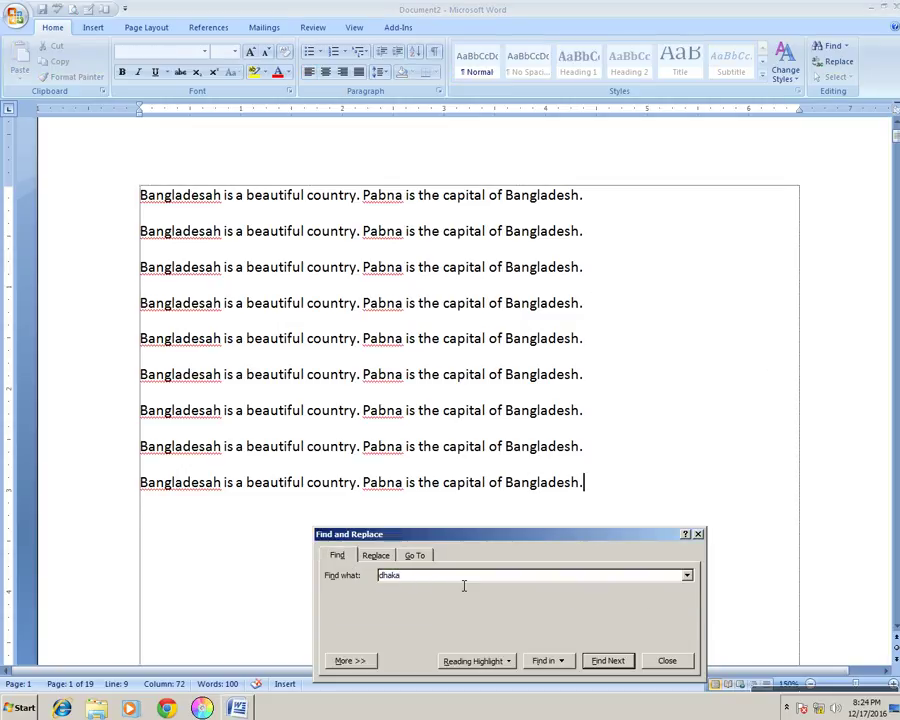
{"action": "key", "text": "BackSpace"}
{"action": "key", "text": "BackSpace"}
{"action": "key", "text": "BackSpace"}
{"action": "key", "text": "BackSpace"}
{"action": "key", "text": "BackSpace"}
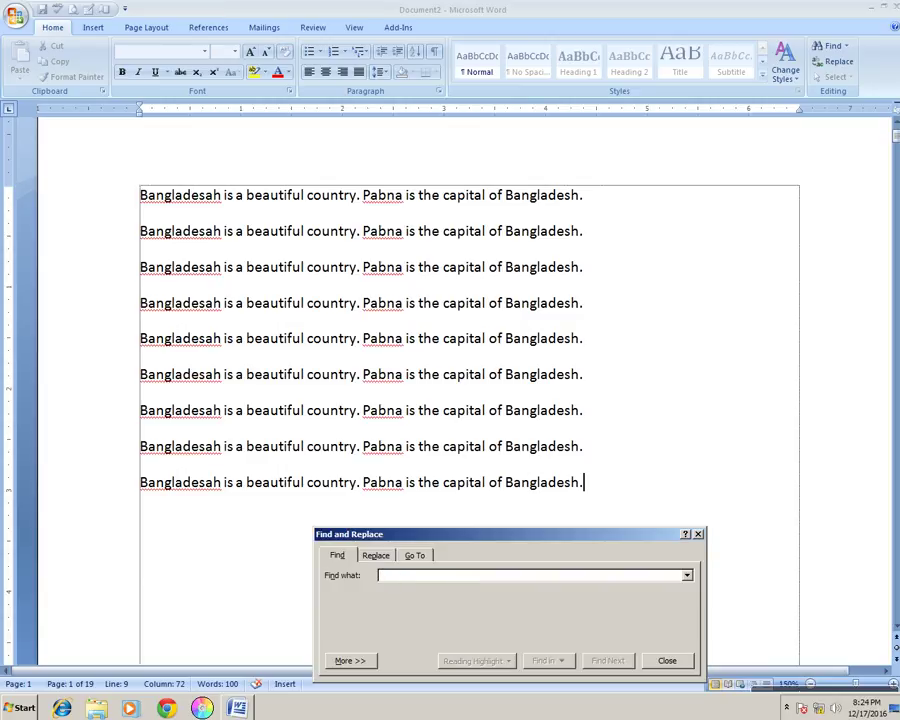
{"action": "type", "text": "p"}
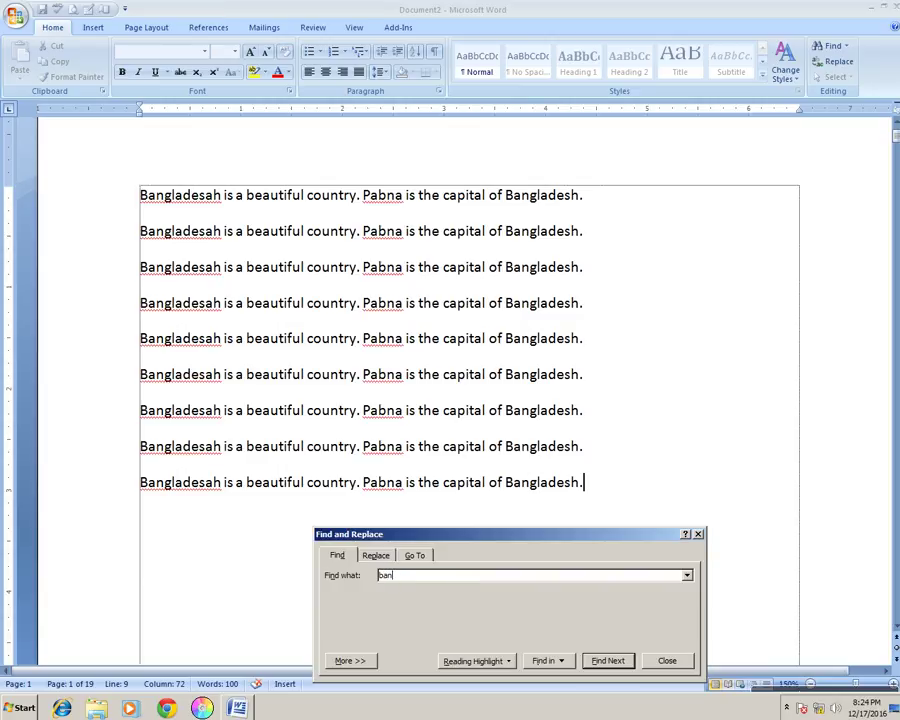
{"action": "type", "text": "angladesh"}
Step: Replace every occurrence of "bangladesh" with "canada", run the replacement once more, and close the dialog
{"action": "left_click", "coordinate": [377, 556]}
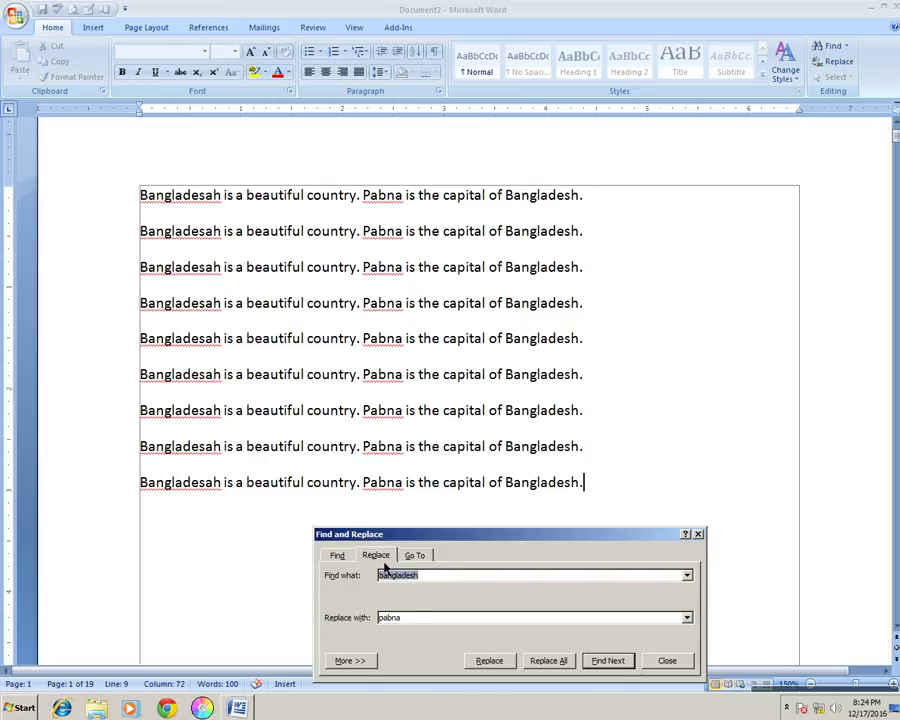
{"action": "left_click", "coordinate": [420, 621]}
{"action": "key", "text": "BackSpace"}
{"action": "key", "text": "BackSpace"}
{"action": "key", "text": "BackSpace"}
{"action": "key", "text": "BackSpace"}
{"action": "key", "text": "BackSpace"}
{"action": "left_click", "coordinate": [550, 662]}
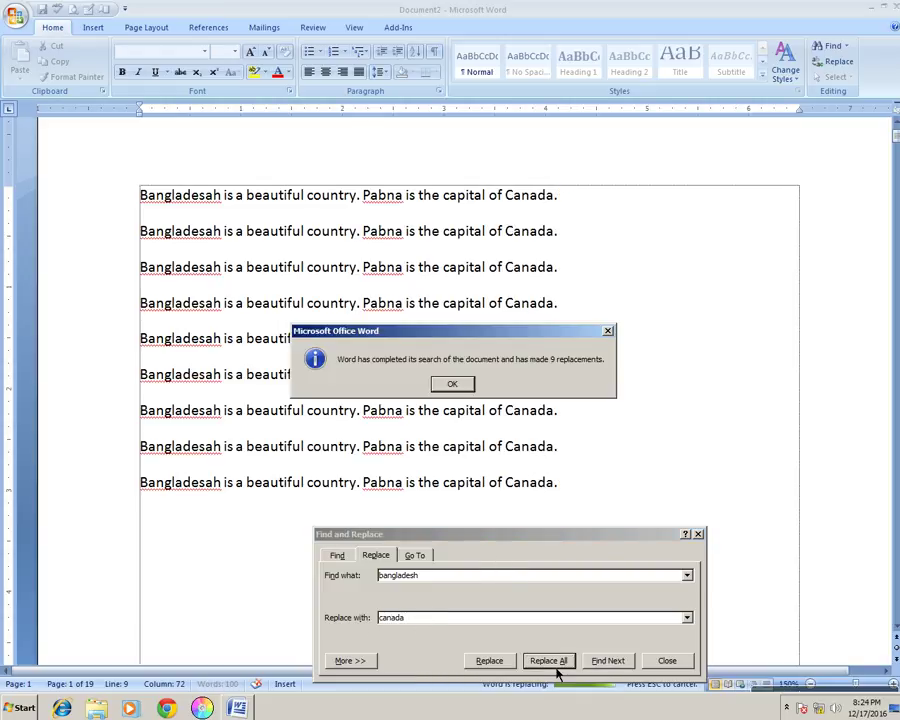
{"action": "left_click", "coordinate": [455, 386]}
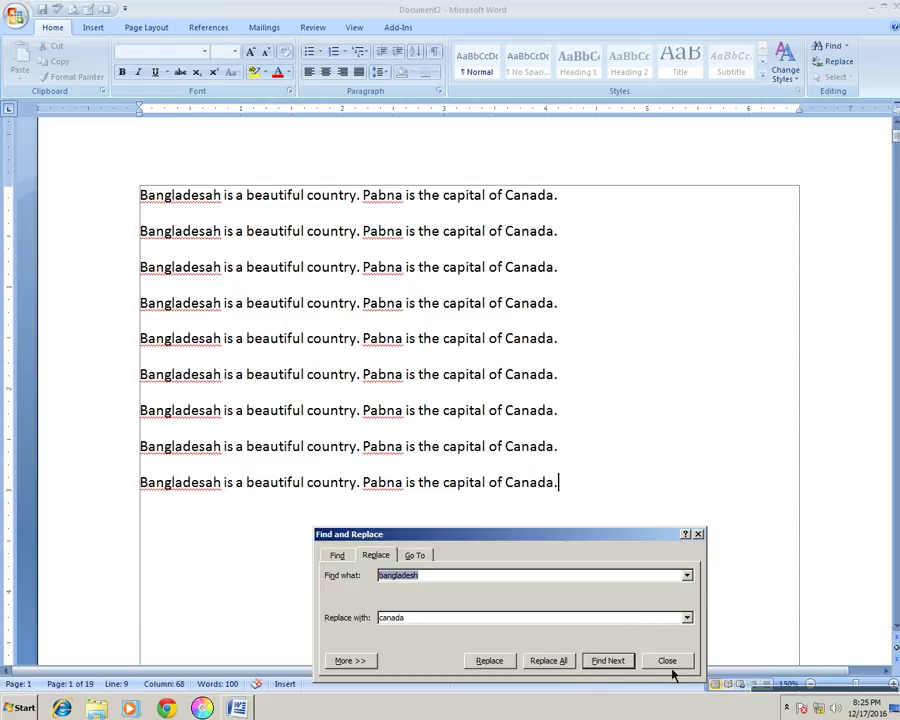
{"action": "left_click", "coordinate": [556, 664]}
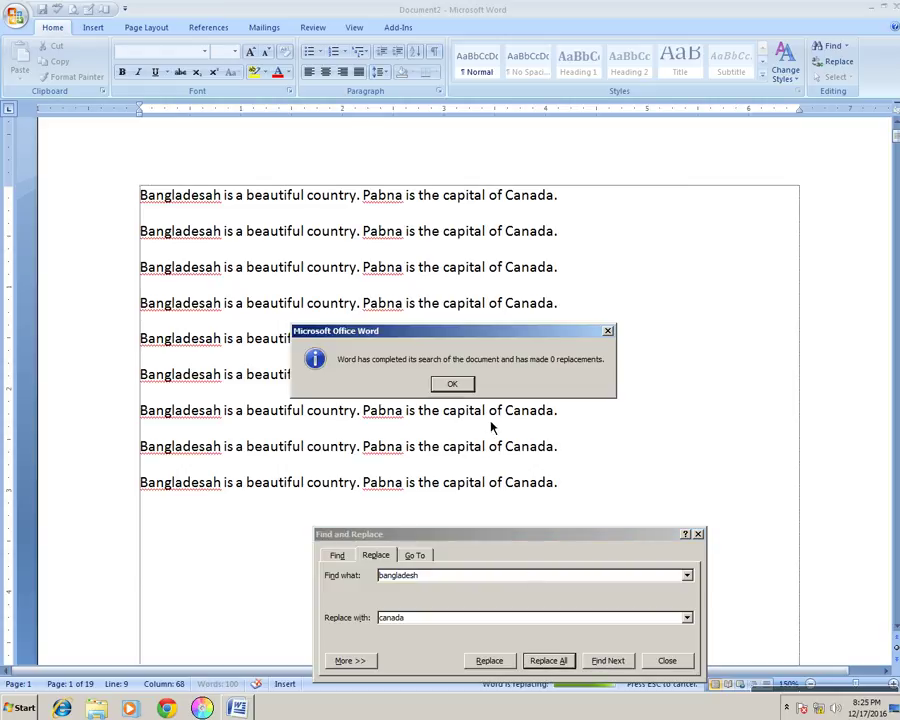
{"action": "left_click", "coordinate": [455, 386]}
{"action": "left_click", "coordinate": [667, 662]}
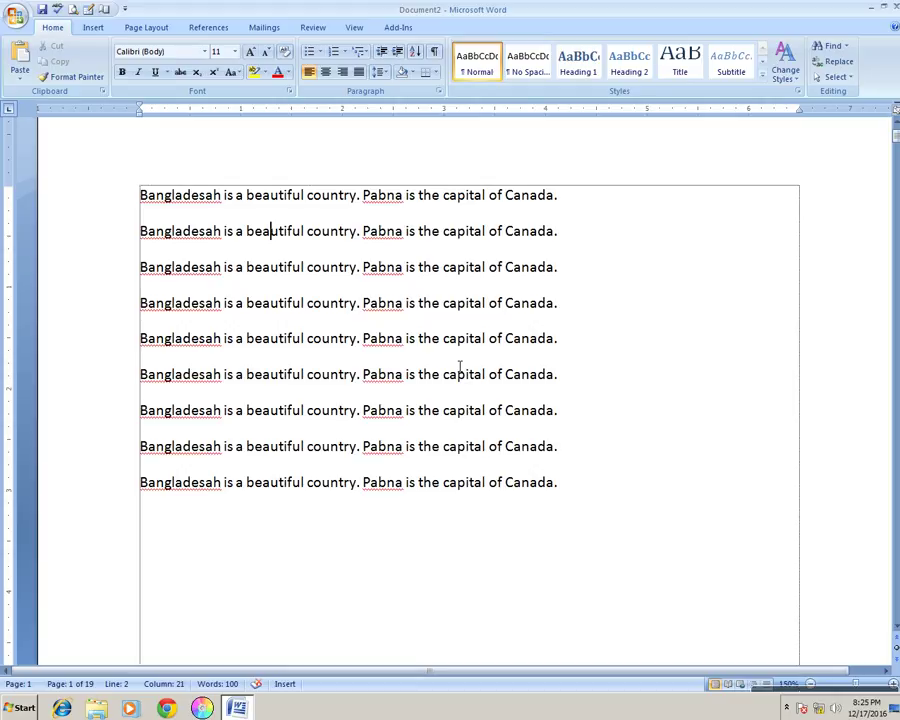
Step: Reopen the Find and Replace dialog and capitalize the first letter of the search term so it reads "Bangladesh"
{"action": "key", "text": "ctrl+f"}
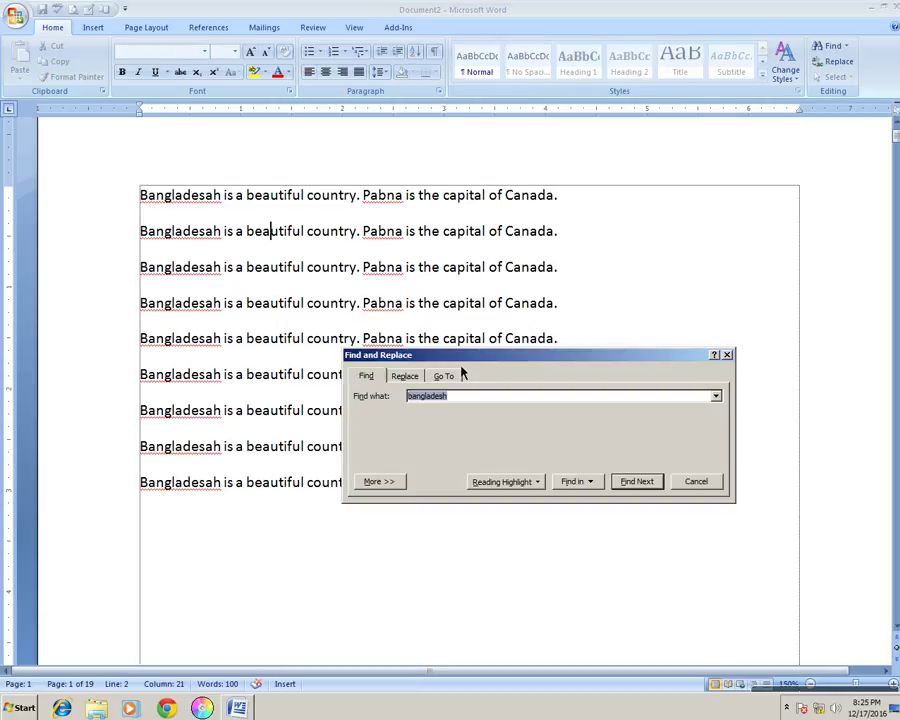
{"action": "left_click", "coordinate": [455, 397]}
{"action": "key", "text": "Left"}
{"action": "key", "text": "Left"}
{"action": "key", "text": "Left"}
{"action": "key", "text": "Left"}
{"action": "key", "text": "Left"}
{"action": "key", "text": "Left"}
{"action": "key", "text": "Left"}
{"action": "key", "text": "Left"}
{"action": "key", "text": "Left"}
{"action": "key", "text": "Left"}
{"action": "key", "text": "Delete"}
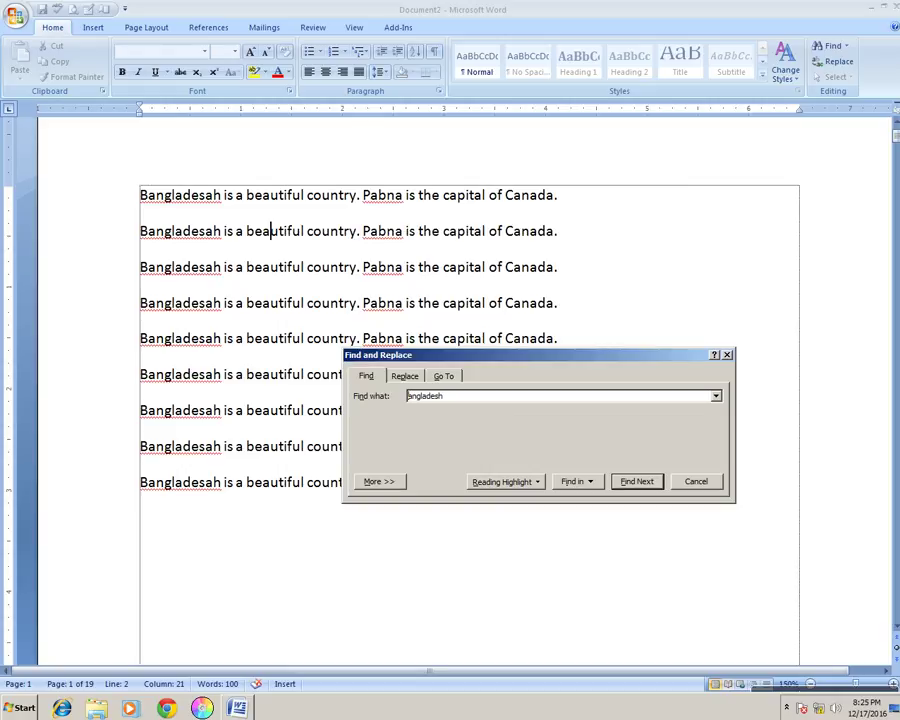
{"action": "type", "text": "B"}
Step: Try to replace every occurrence of "Bangladesh" with "Japan" and close the dialog
{"action": "left_click", "coordinate": [404, 376]}
{"action": "left_click", "coordinate": [450, 446]}
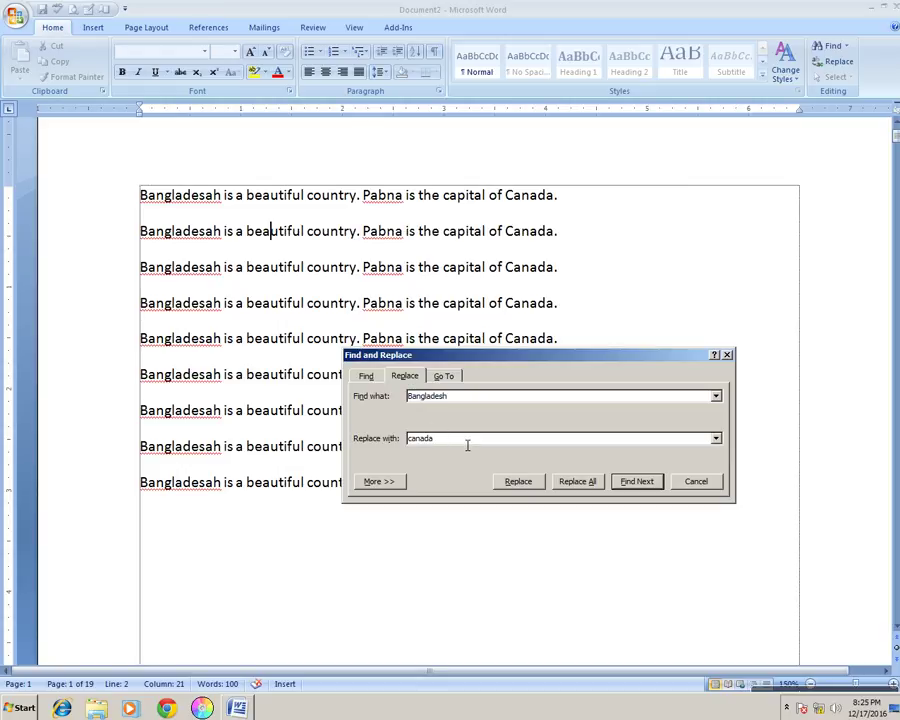
{"action": "key", "text": "BackSpace"}
{"action": "key", "text": "BackSpace"}
{"action": "key", "text": "BackSpace"}
{"action": "key", "text": "BackSpace"}
{"action": "key", "text": "BackSpace"}
{"action": "key", "text": "BackSpace"}
{"action": "left_click", "coordinate": [588, 486]}
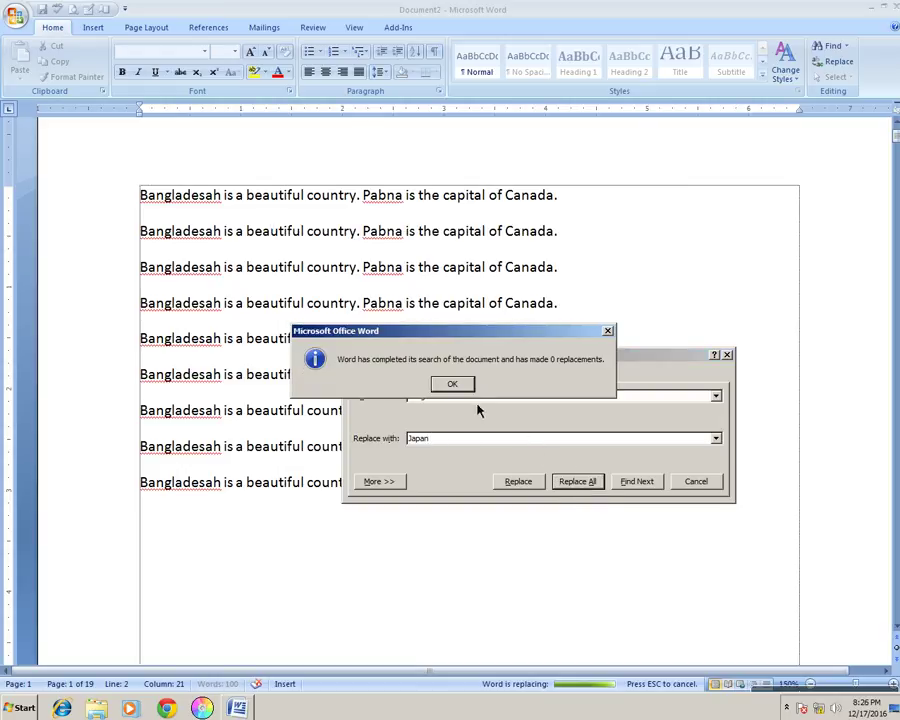
{"action": "left_click", "coordinate": [453, 386]}
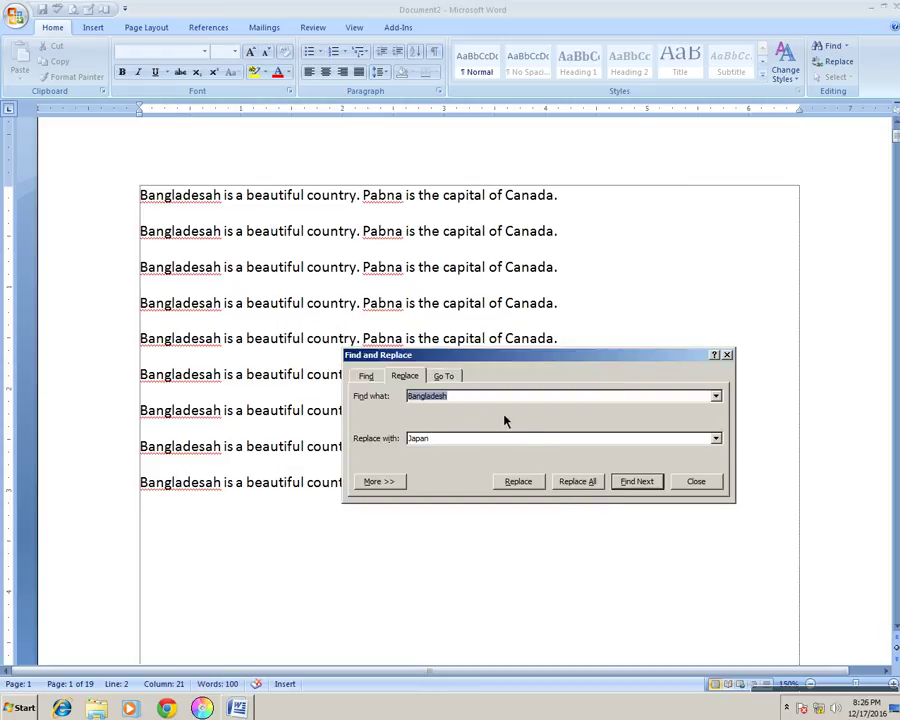
{"action": "left_click", "coordinate": [490, 402]}
{"action": "left_click", "coordinate": [475, 442]}
{"action": "key", "text": "shift+Tab"}
{"action": "left_click", "coordinate": [728, 356]}
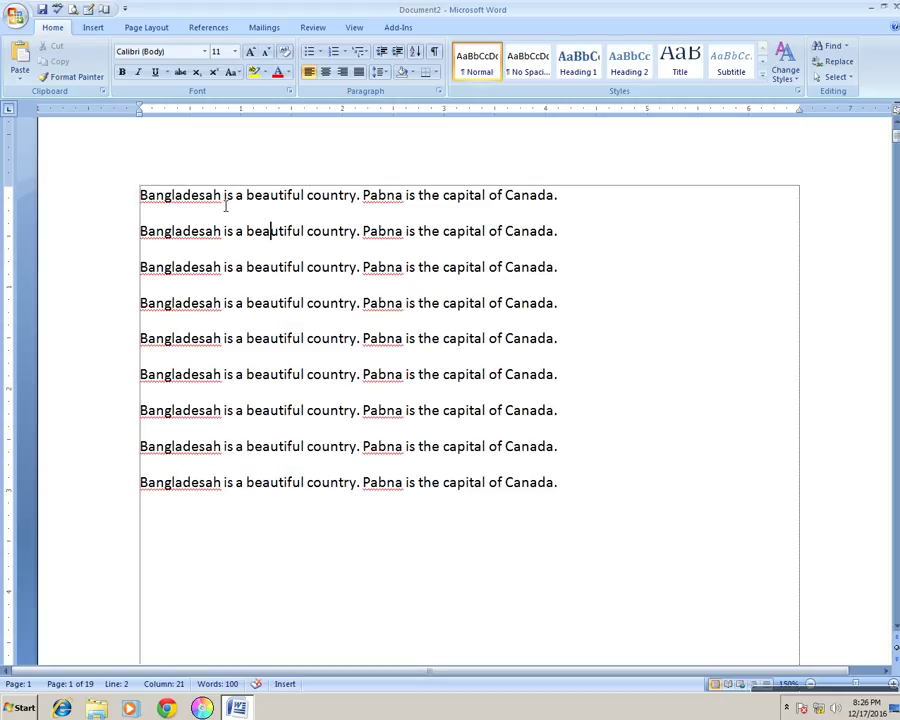
Step: Copy the misspelled word "Bangladesah" from the start of the first line
{"action": "left_click_drag", "start_coordinate": [140, 196], "coordinate": [222, 202]}
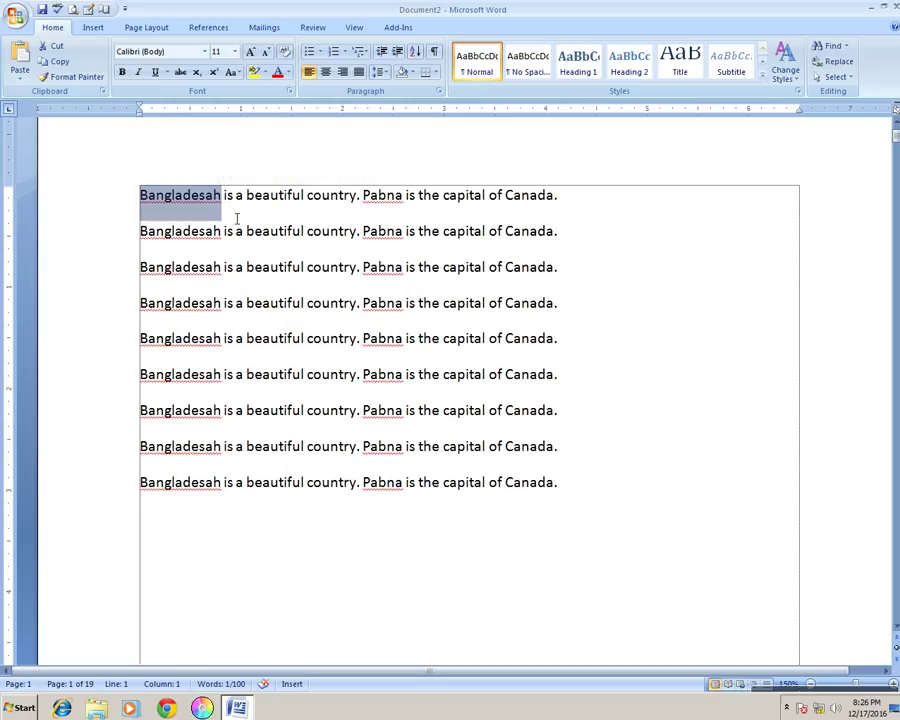
{"action": "left_click", "coordinate": [235, 212]}
{"action": "left_click_drag", "start_coordinate": [222, 200], "coordinate": [148, 203]}
{"action": "key", "text": "ctrl+c"}
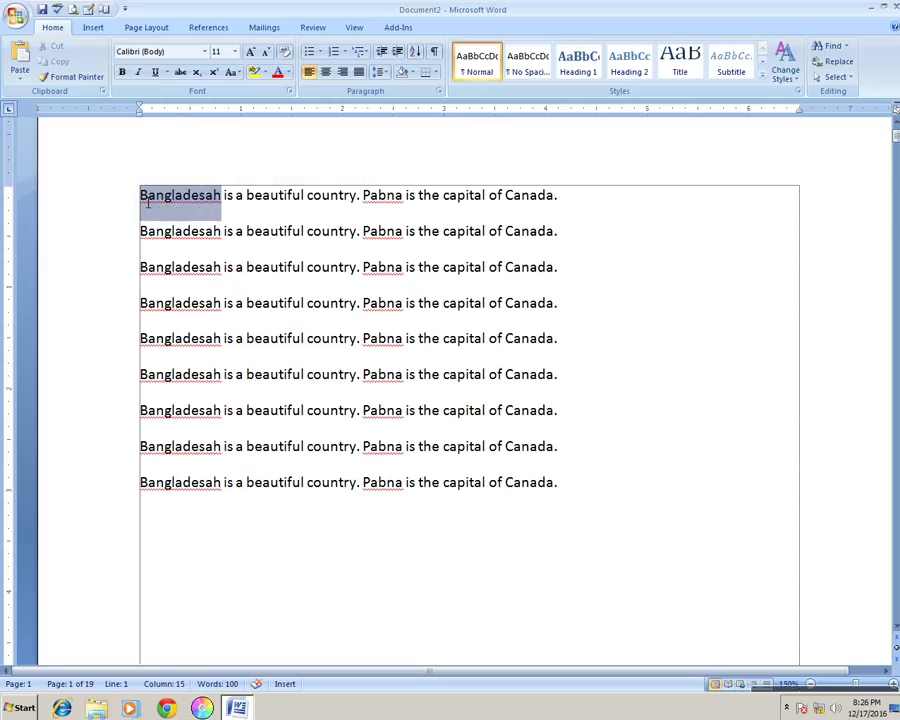
{"action": "right_click", "coordinate": [191, 210]}
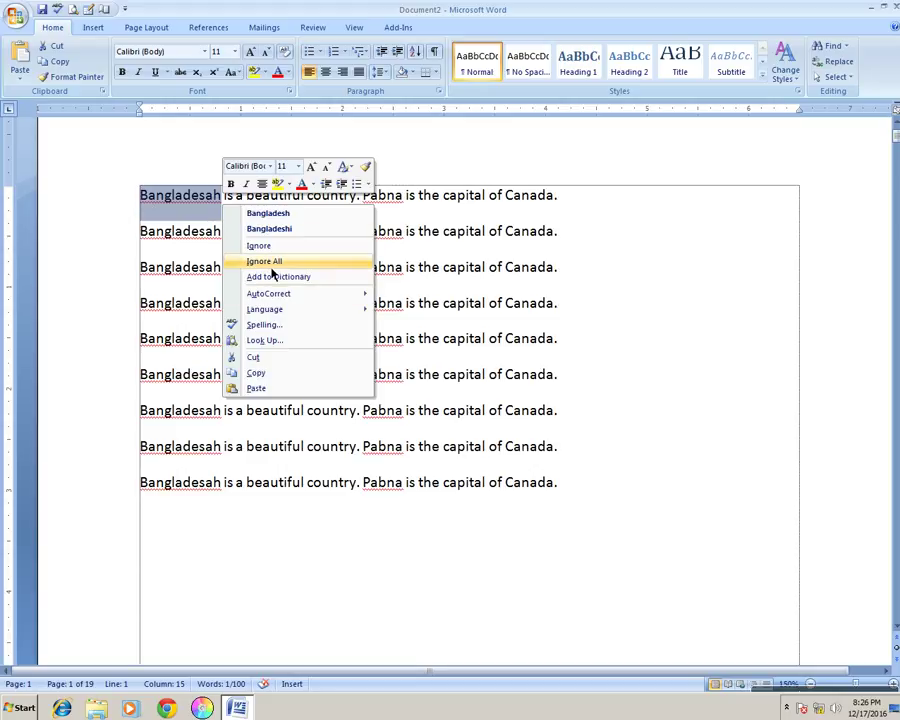
{"action": "left_click", "coordinate": [278, 375]}
{"action": "left_click", "coordinate": [405, 409]}
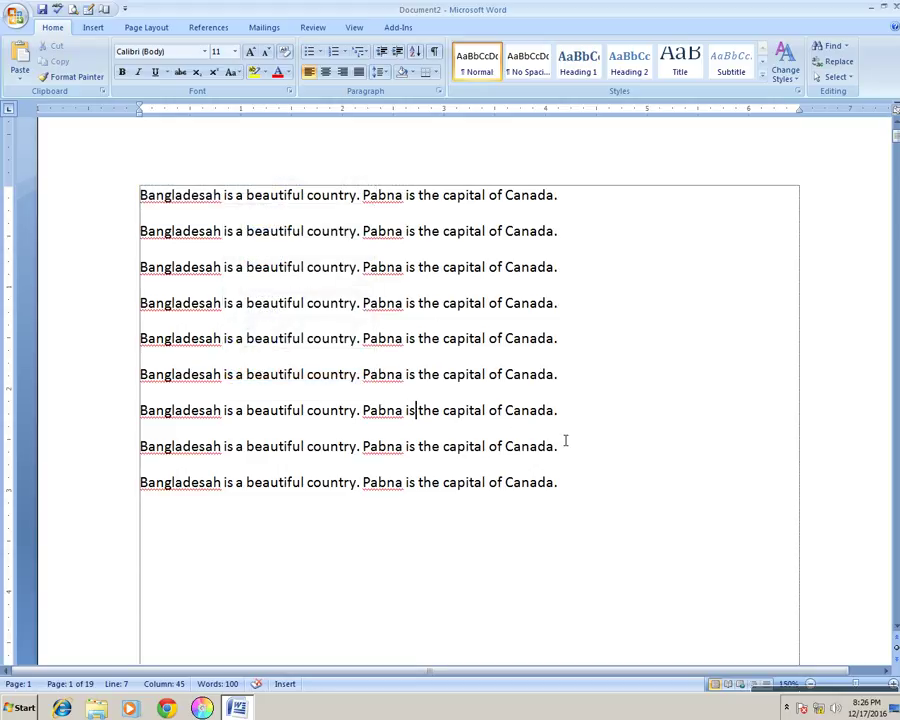
Step: Use the copied word "Bangladesah" as the search term, replace every occurrence with "\Japan", and close the Find and Replace dialog
{"action": "key", "text": "ctrl+f"}
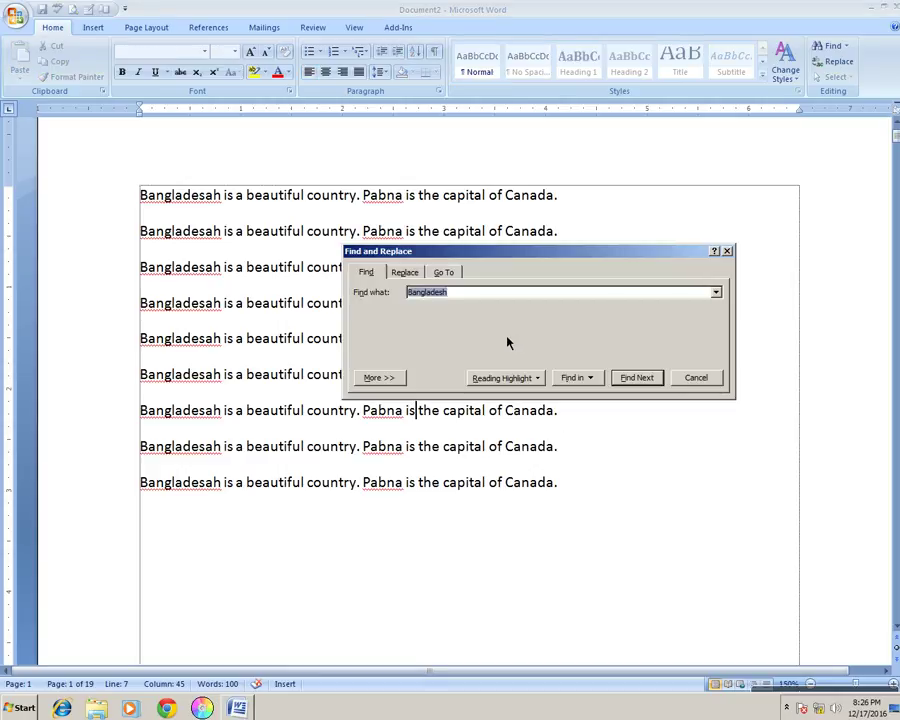
{"action": "key", "text": "ctrl+v"}
{"action": "left_click", "coordinate": [415, 277]}
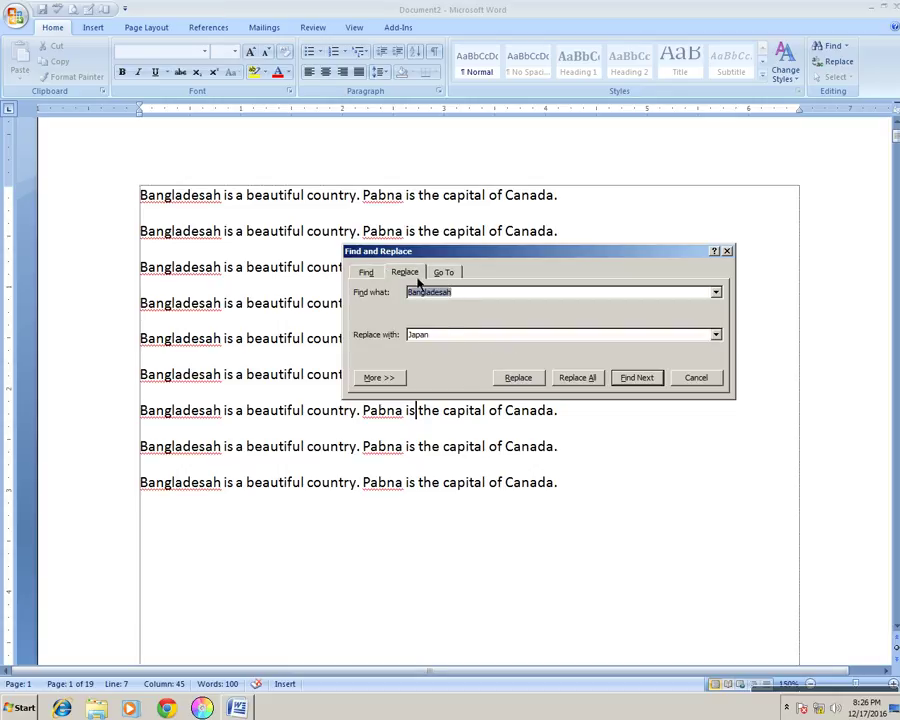
{"action": "left_click", "coordinate": [456, 338]}
{"action": "left_click", "coordinate": [590, 381]}
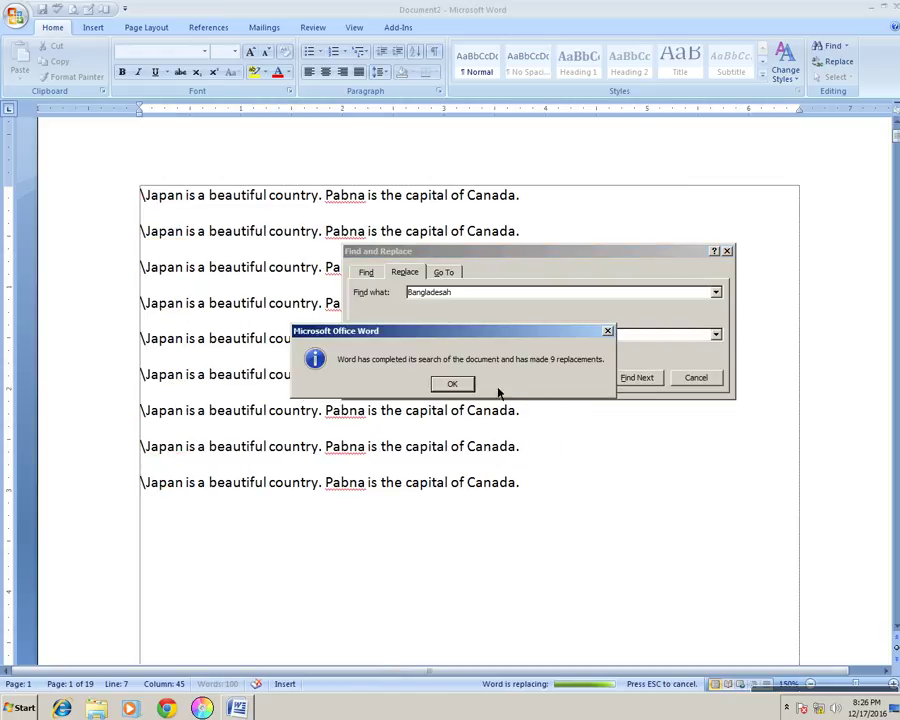
{"action": "left_click", "coordinate": [460, 386]}
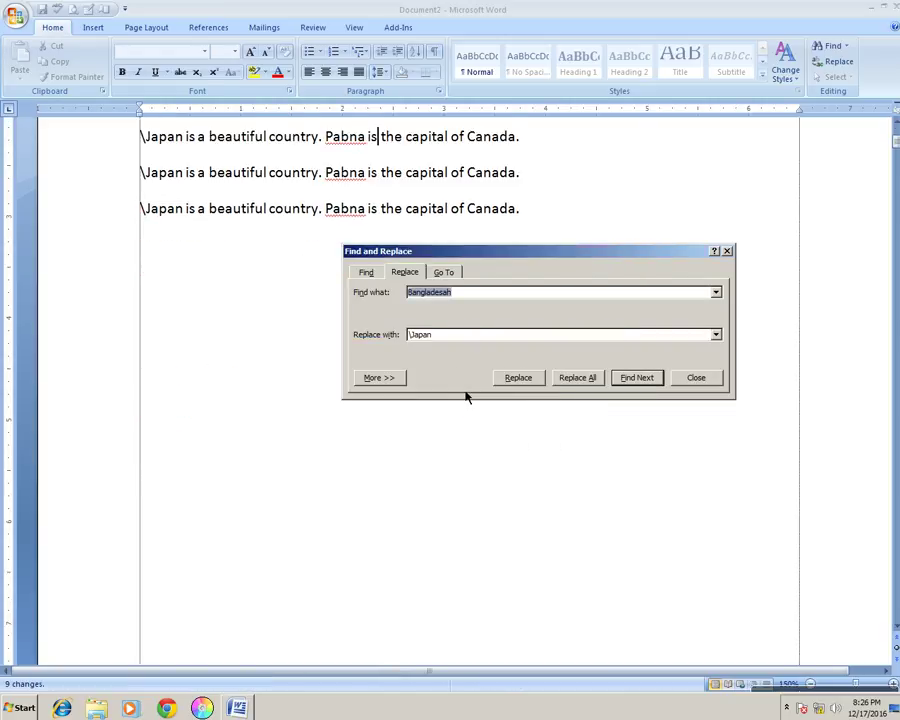
{"action": "left_click", "coordinate": [698, 379]}
{"action": "scroll", "coordinate": [622, 362], "scroll_direction": "up", "scroll_amount": 3}
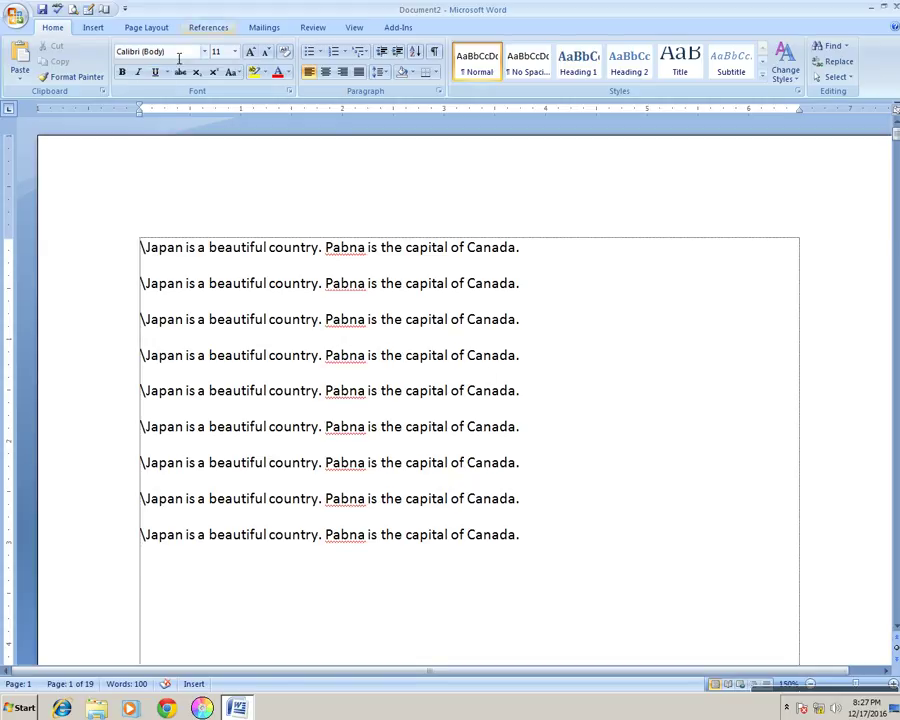
Step: Close the document without saving the changes and exit Word
{"action": "left_click", "coordinate": [14, 30]}
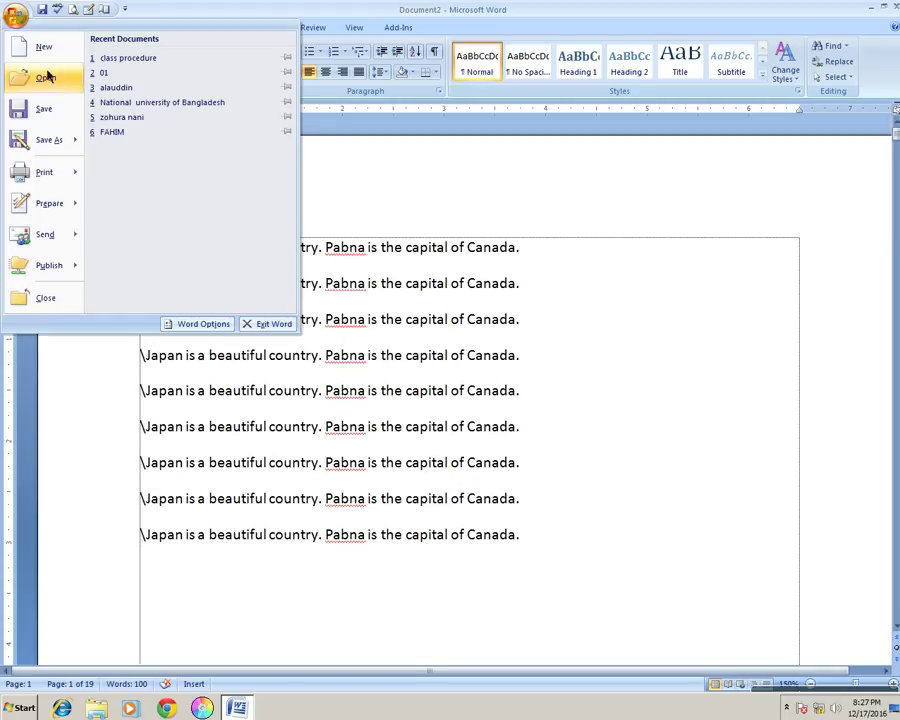
{"action": "left_click", "coordinate": [45, 297]}
{"action": "left_click", "coordinate": [452, 384]}
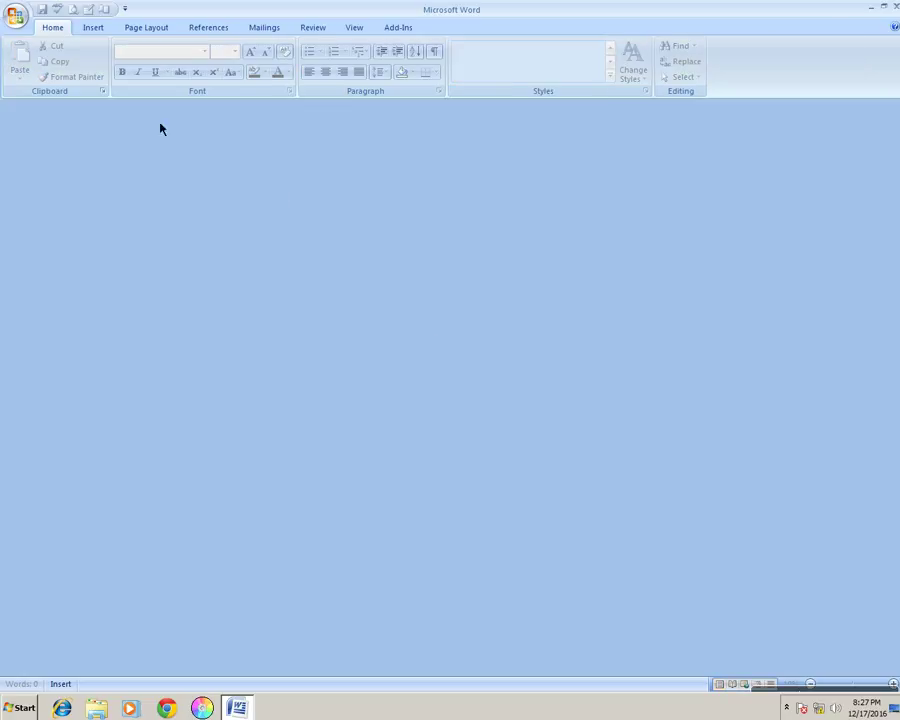
{"action": "left_click", "coordinate": [27, 18]}
{"action": "left_click", "coordinate": [272, 329]}
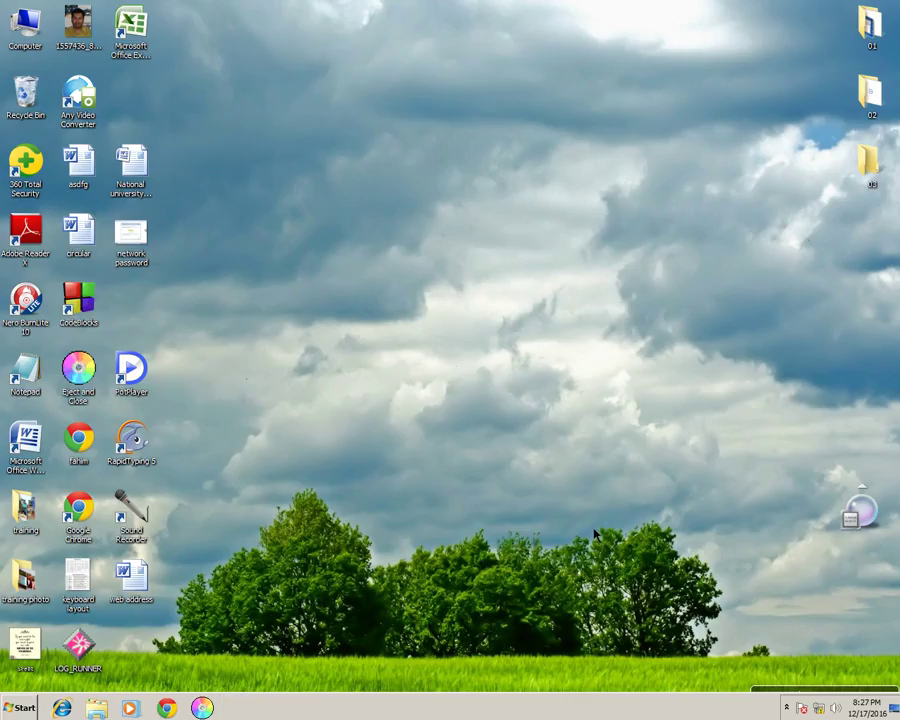